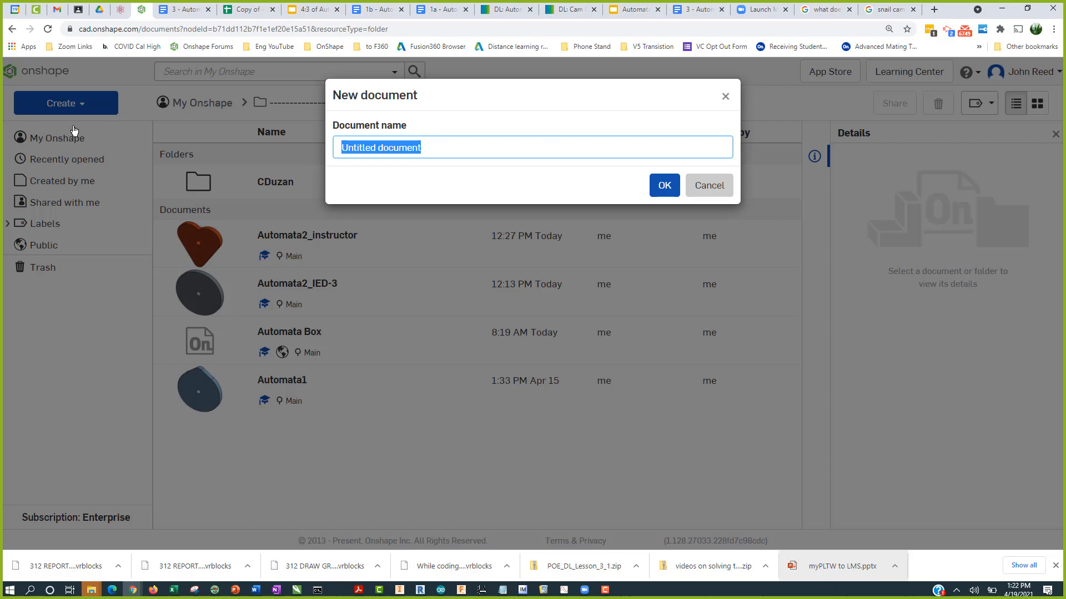
# Step: Name the new document Automata2 and create it
pyautogui.write('Automata2')
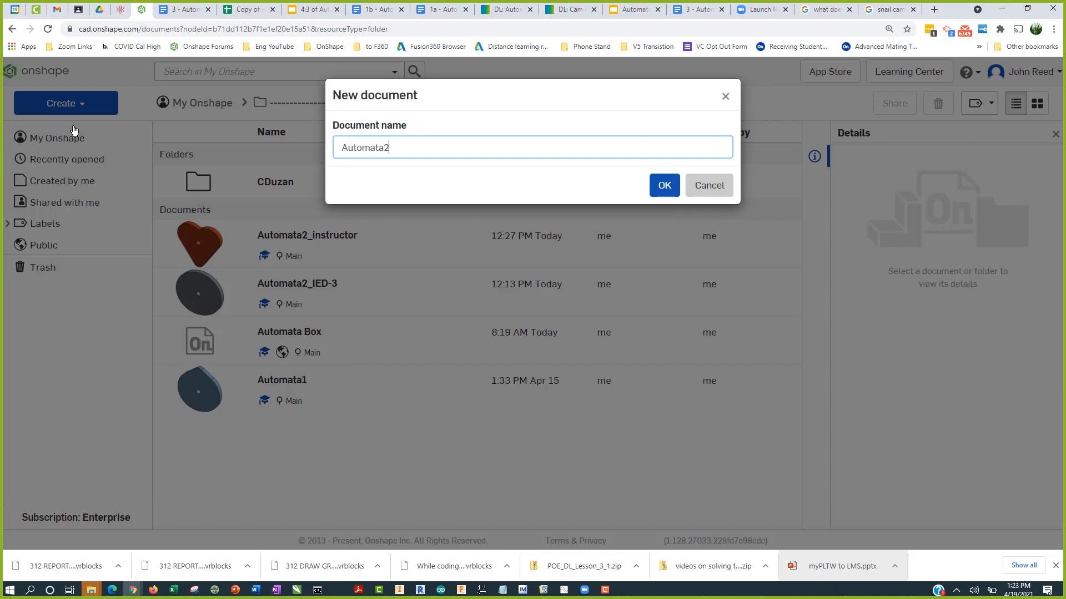
pyautogui.press('Return')
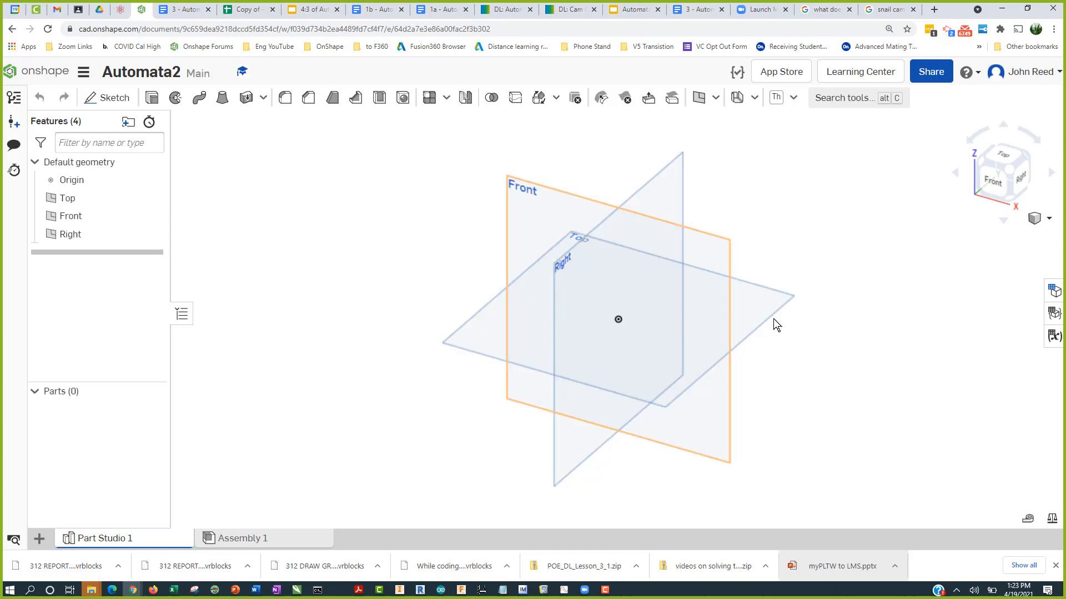
# Step: Add a length configuration variable named NominalDia with a default of 2.5 in
pyautogui.click(1056, 290)
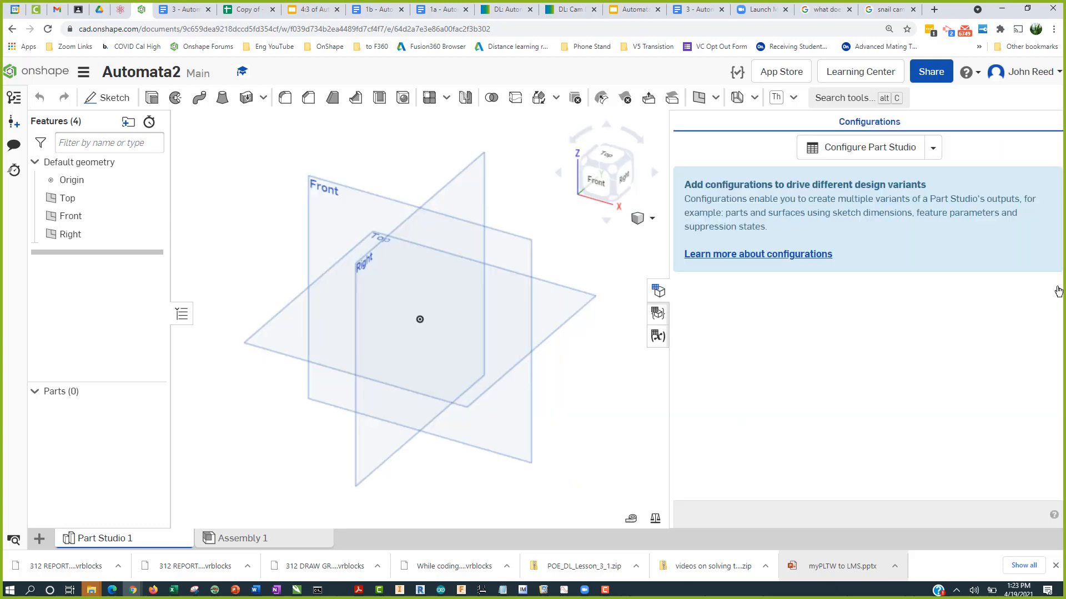
pyautogui.click(938, 151)
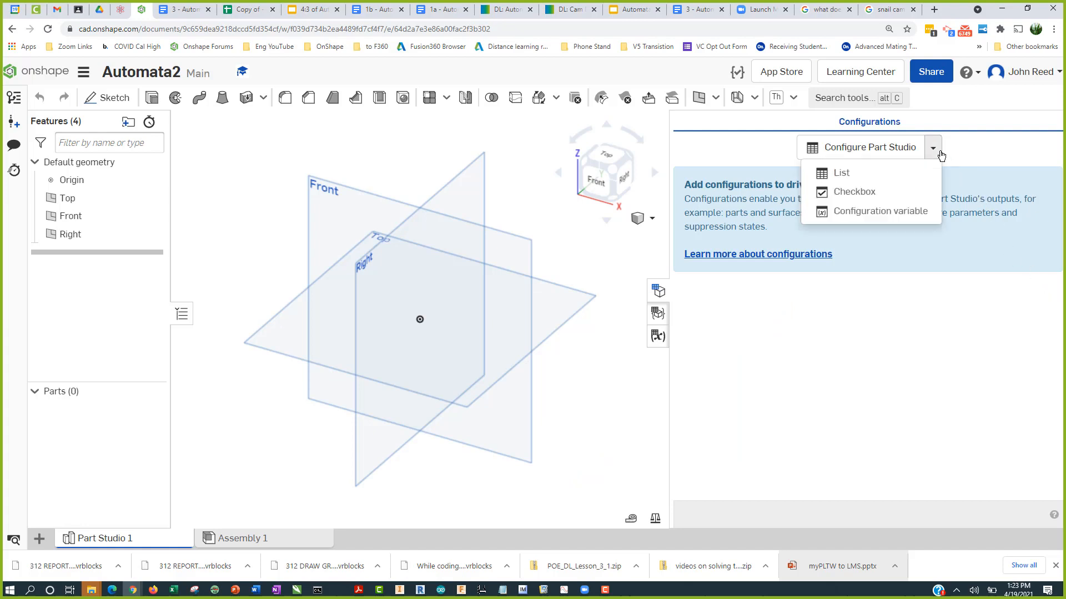
pyautogui.click(926, 215)
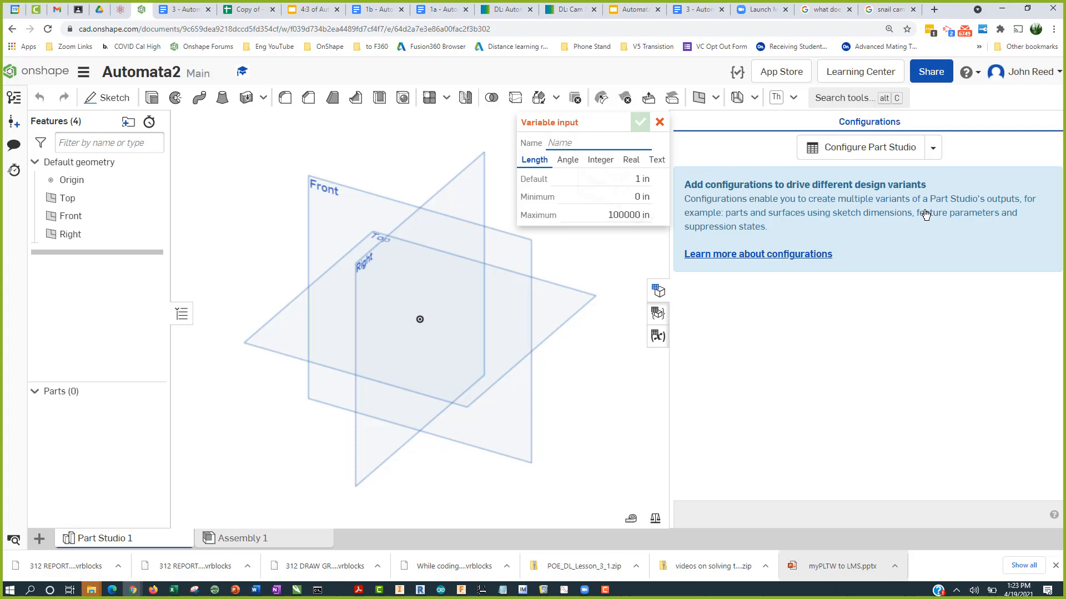
pyautogui.write('Nom')
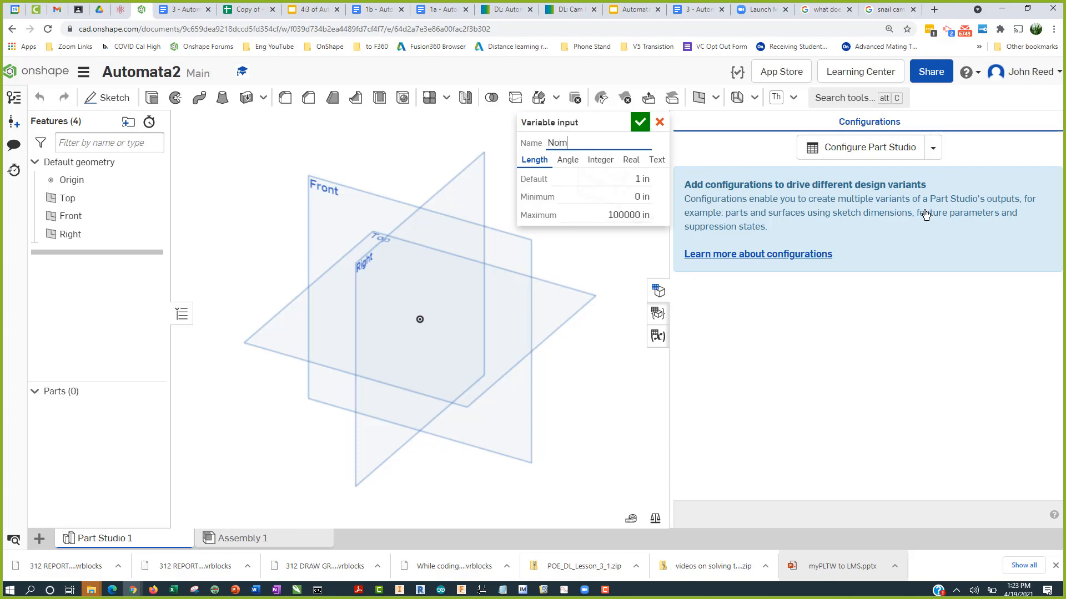
pyautogui.write('inalDia')
pyautogui.press('Tab')
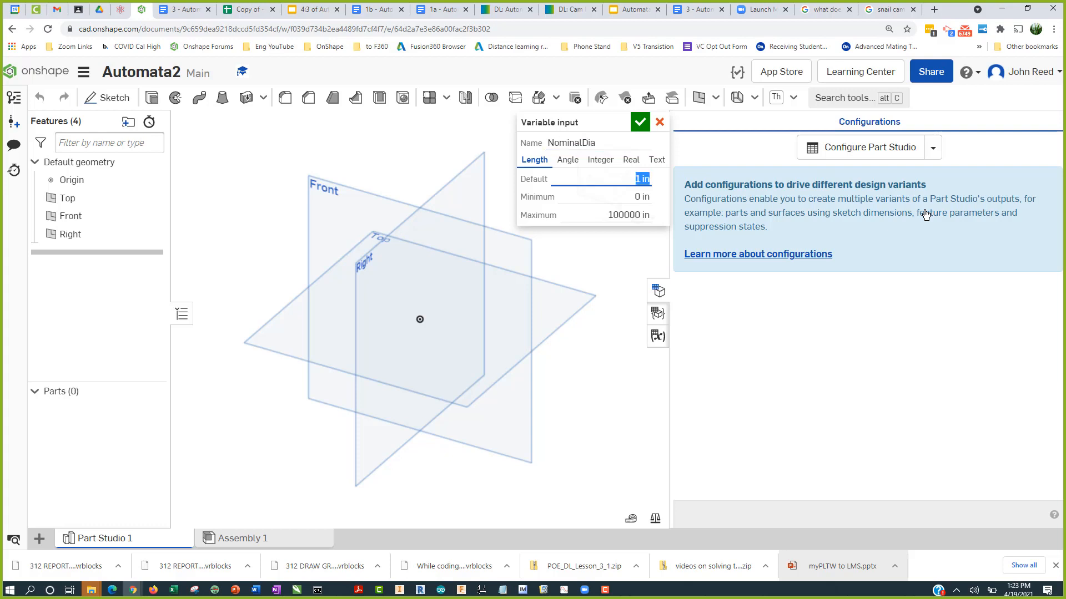
pyautogui.write('2.5')
pyautogui.press('Tab')
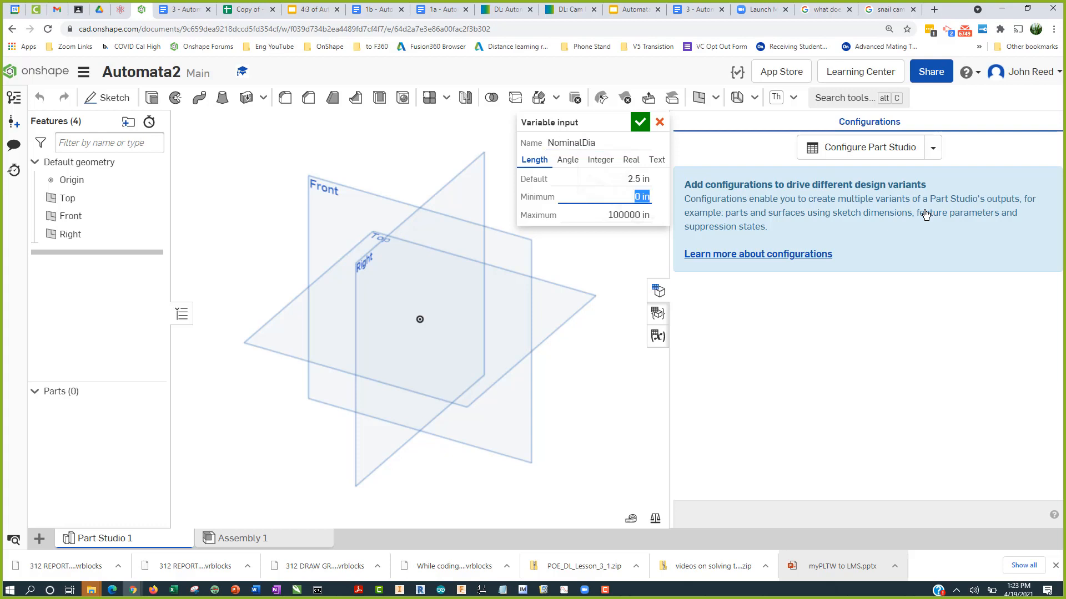
pyautogui.click(642, 122)
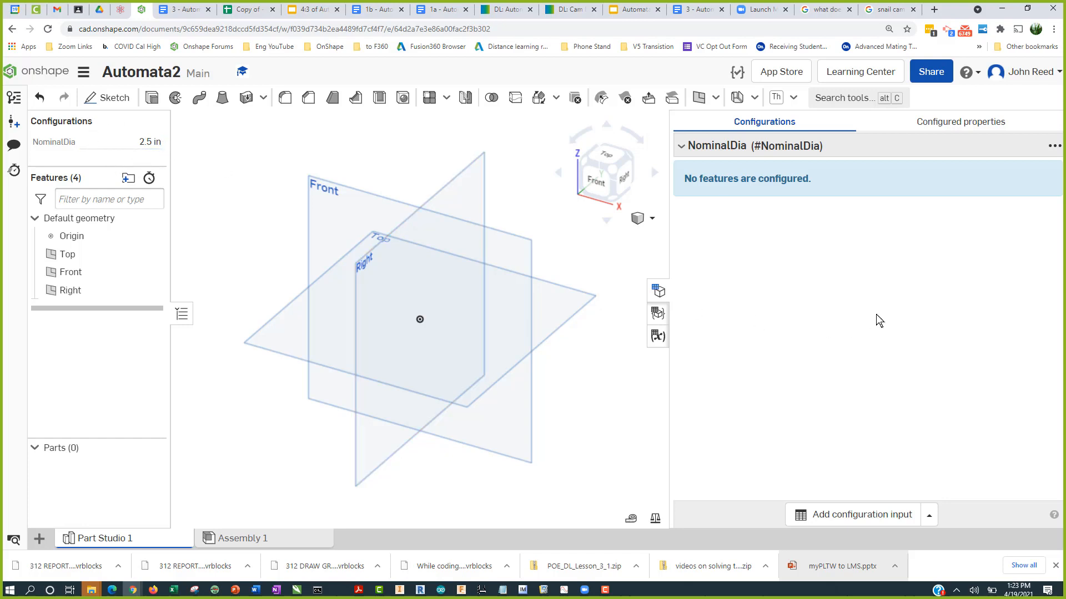
# Step: Add a second configuration variable named AxleDia with a default of 0.25 in
pyautogui.click(929, 516)
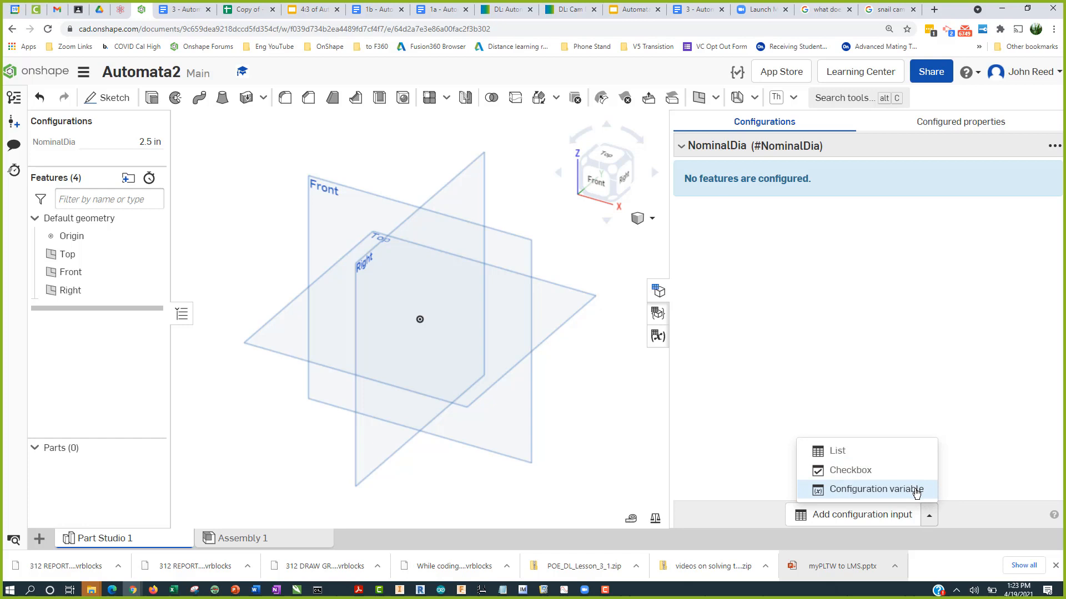
pyautogui.click(875, 490)
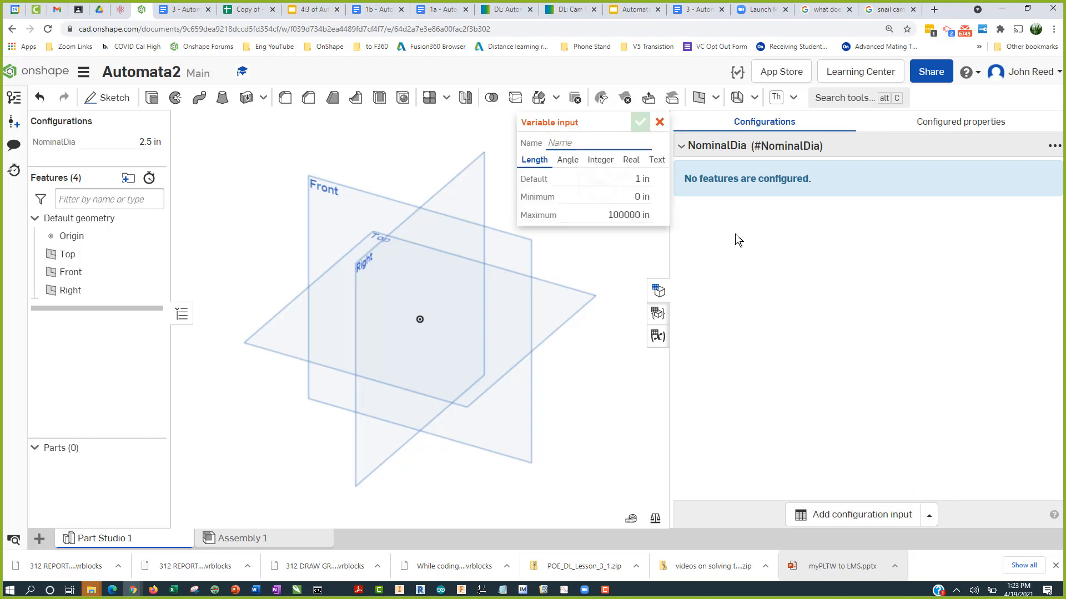
pyautogui.write('Axl')
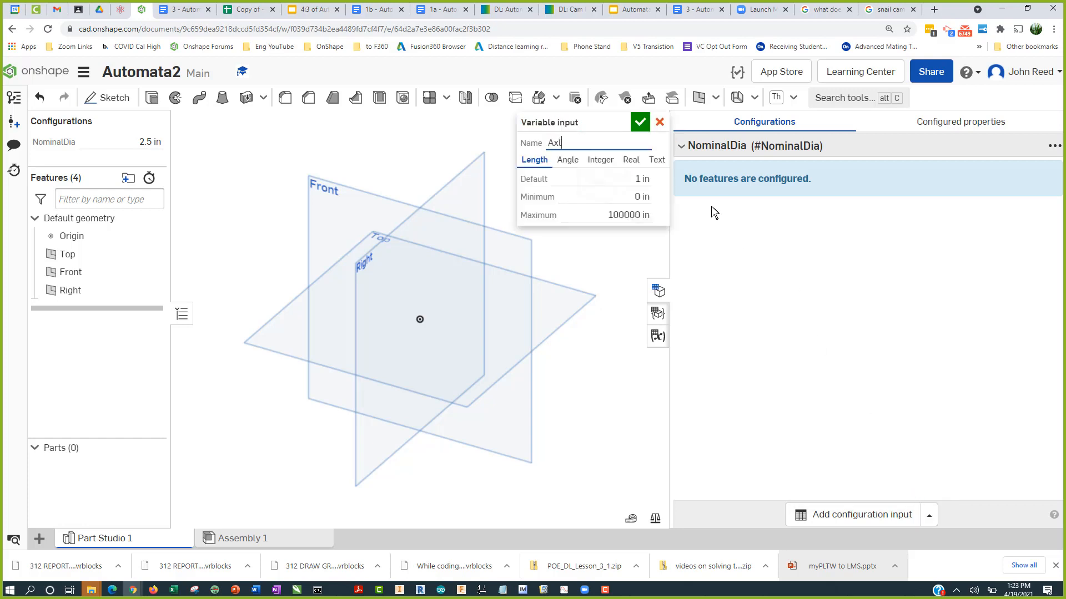
pyautogui.write('eDia')
pyautogui.press('Tab')
pyautogui.write('.25')
pyautogui.press('Tab')
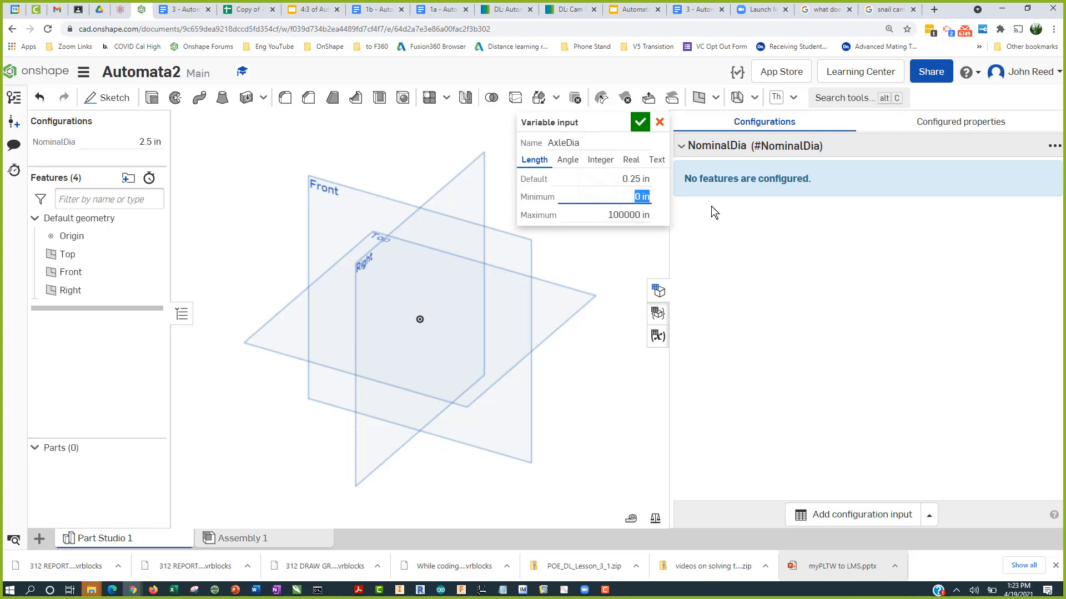
pyautogui.click(640, 124)
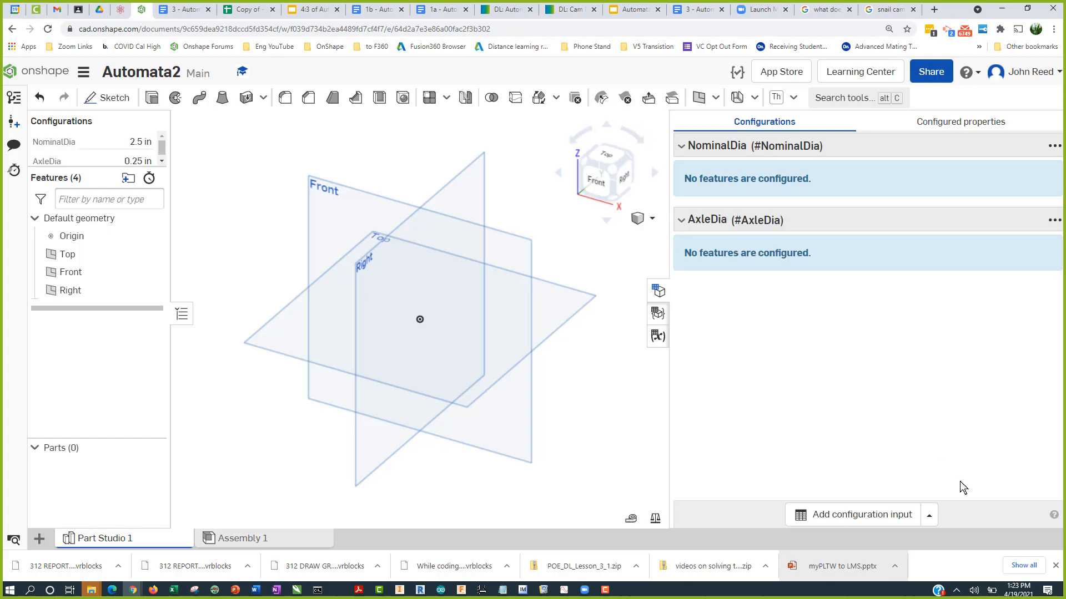
# Step: Add a third configuration variable named Thk with a default of 0.25 in
pyautogui.click(928, 515)
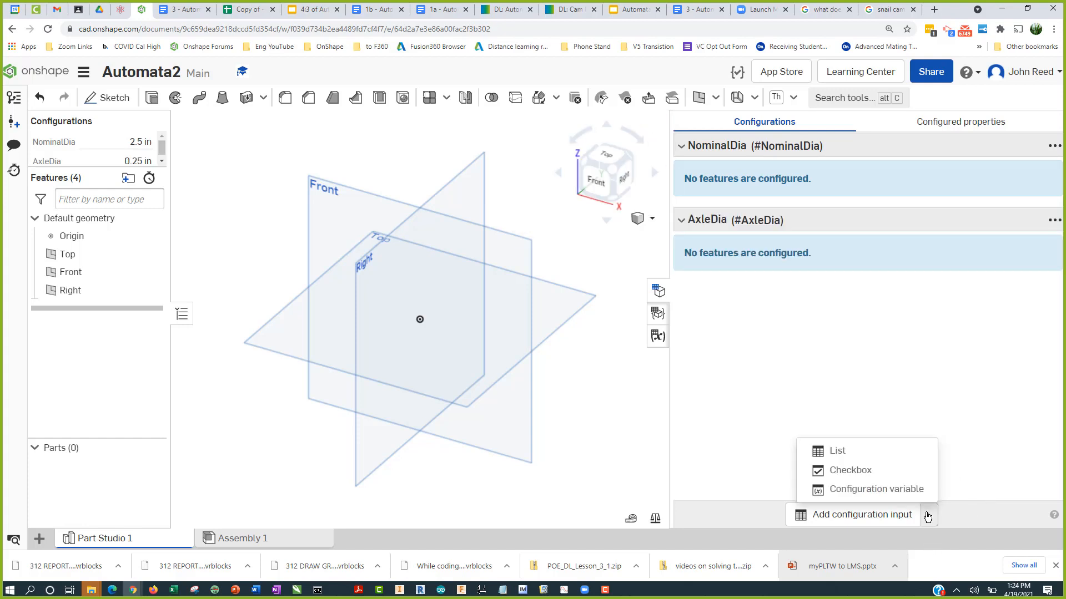
pyautogui.click(924, 499)
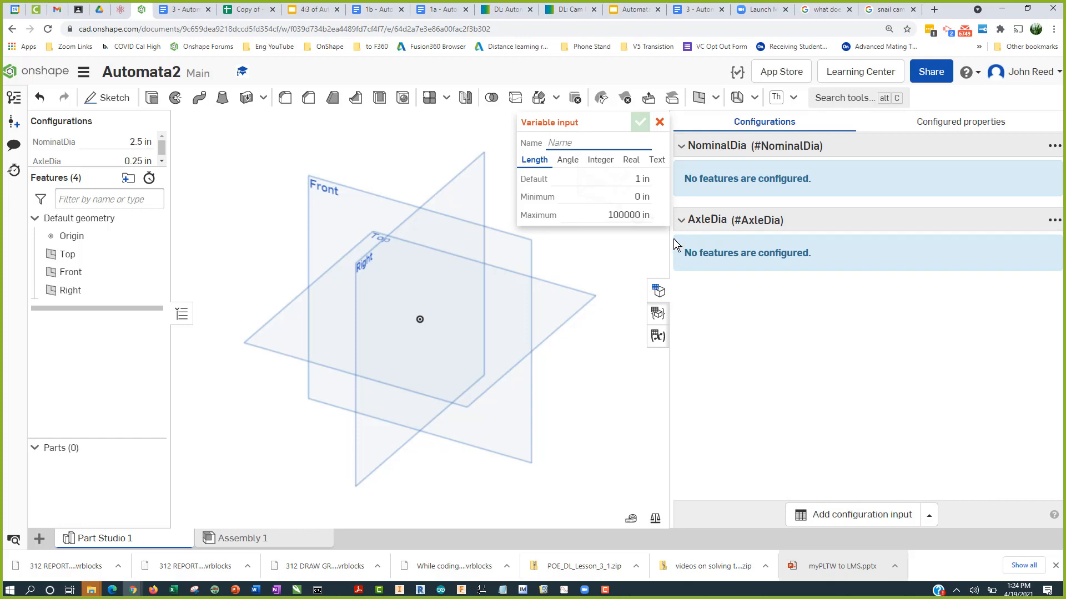
pyautogui.write('Th')
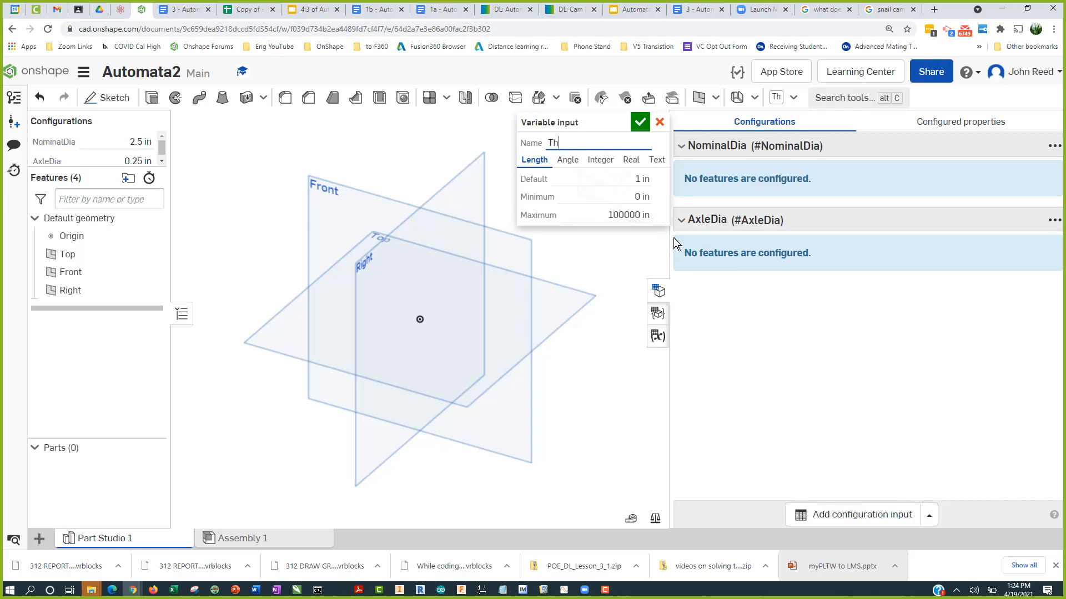
pyautogui.write('k')
pyautogui.press('Tab')
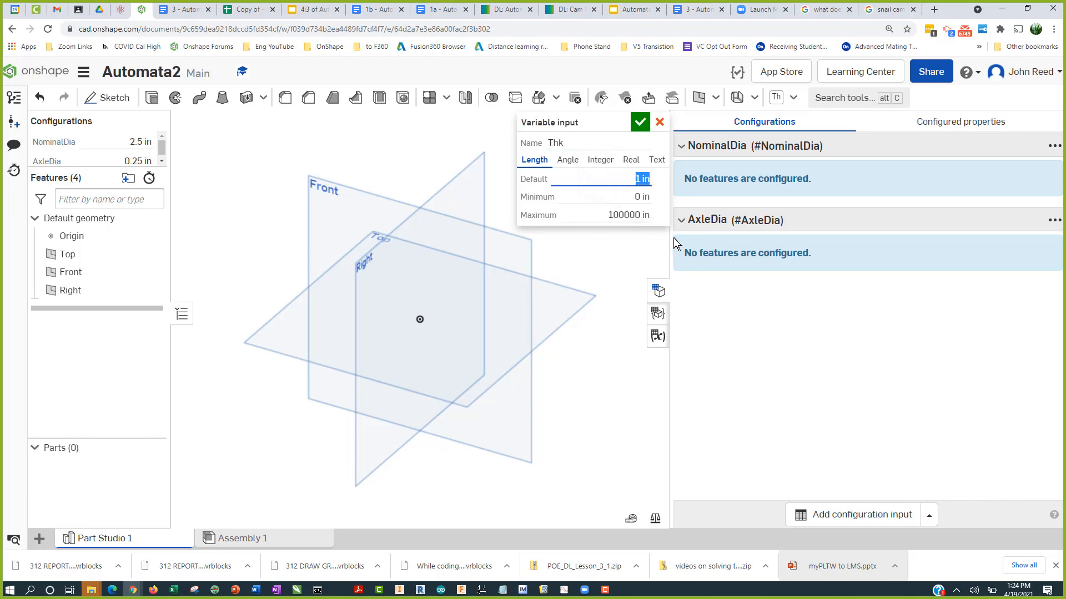
pyautogui.press('BackSpace')
pyautogui.press('Tab')
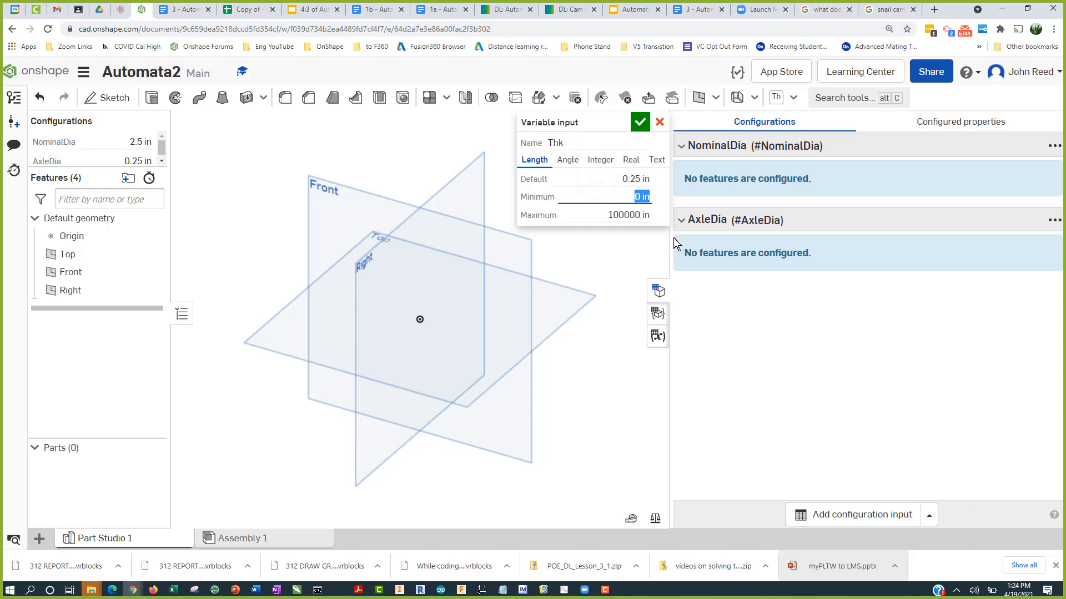
pyautogui.click(640, 123)
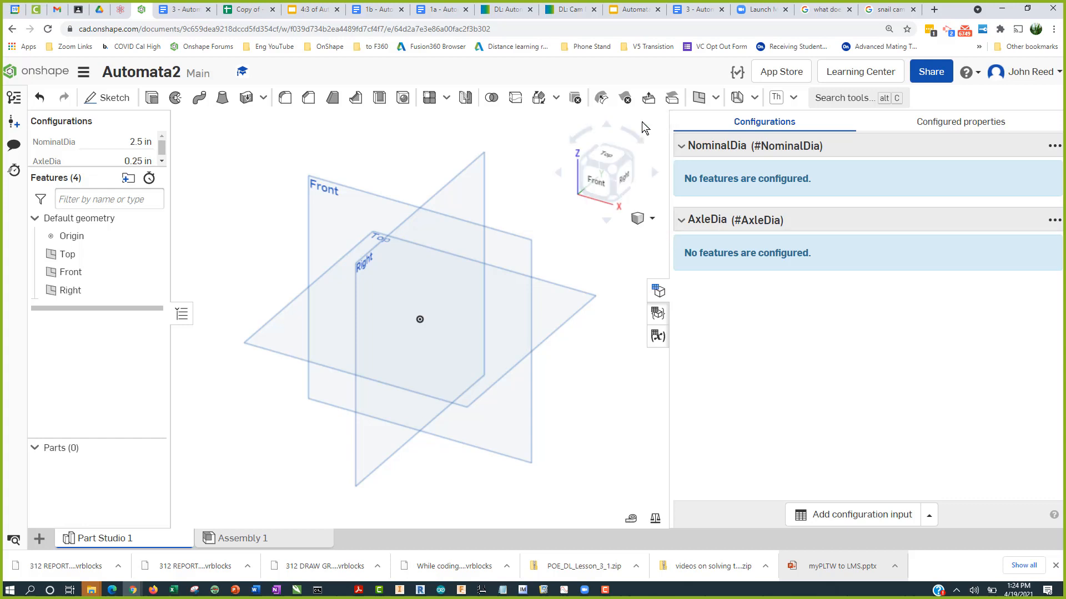
# Step: Review the cam dimension figure in the assignment document to see the hexagon cam's dimensions
pyautogui.moveTo(106, 168); pyautogui.dragTo(109, 207)
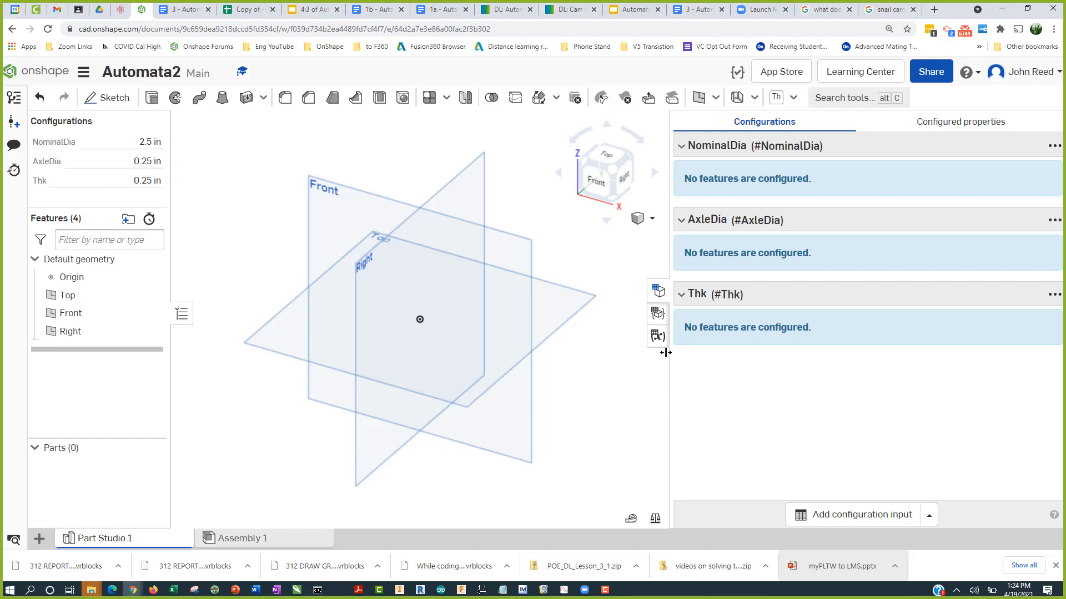
pyautogui.click(658, 297)
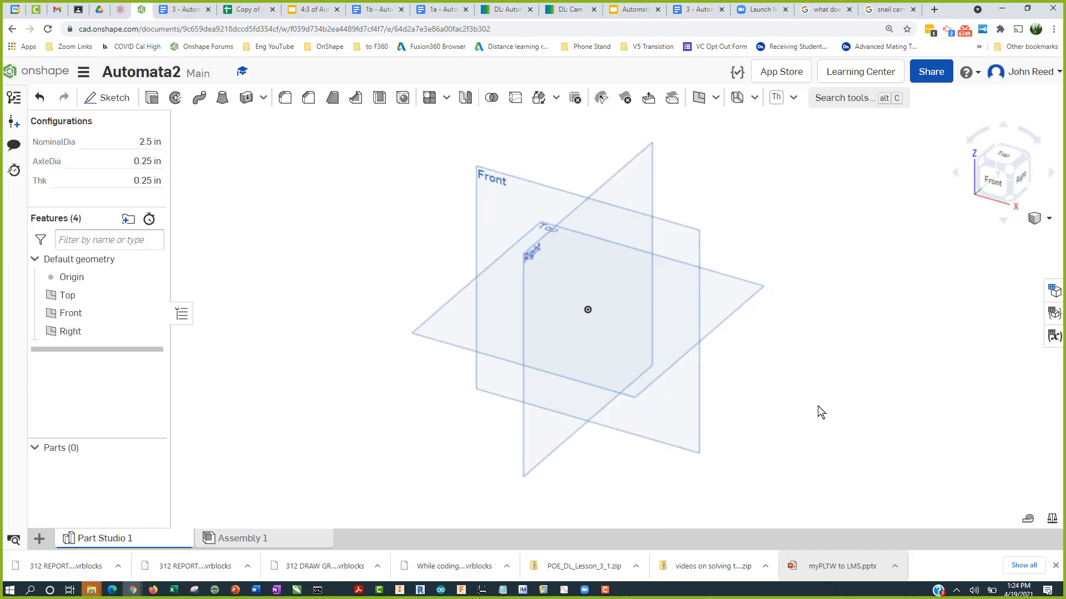
pyautogui.click(197, 12)
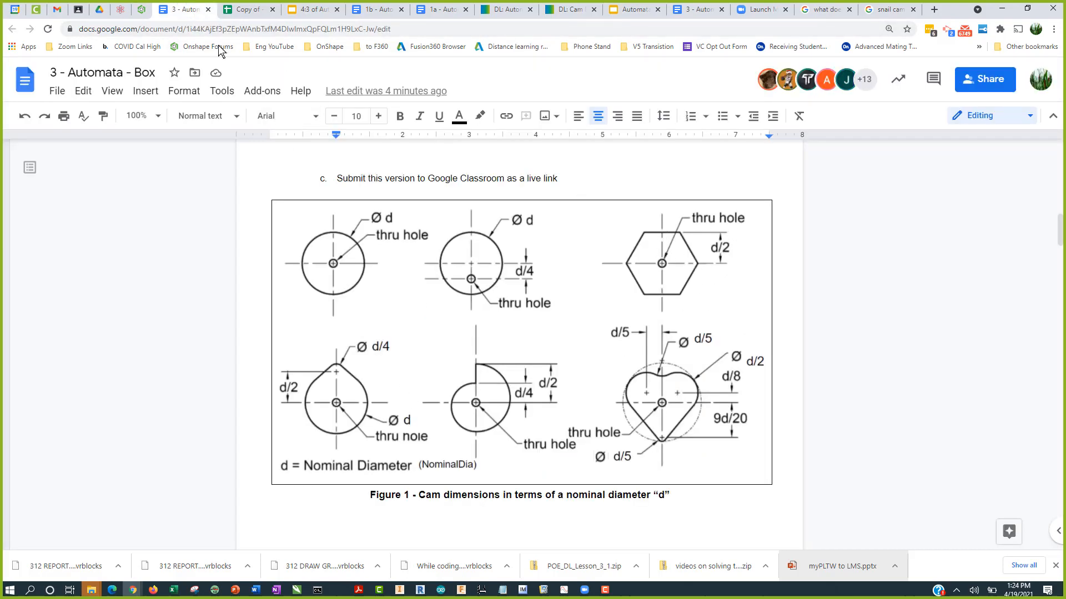
pyautogui.click(142, 11)
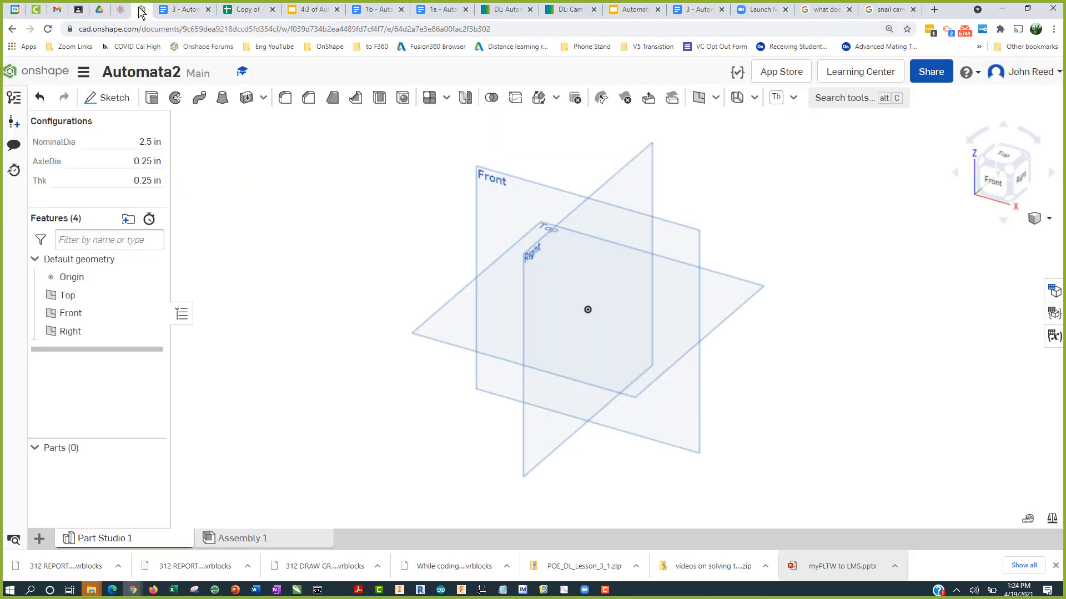
# Step: Start a sketch on the Front plane and draw a six-sided inscribed polygon centered at the origin
pyautogui.click(120, 99)
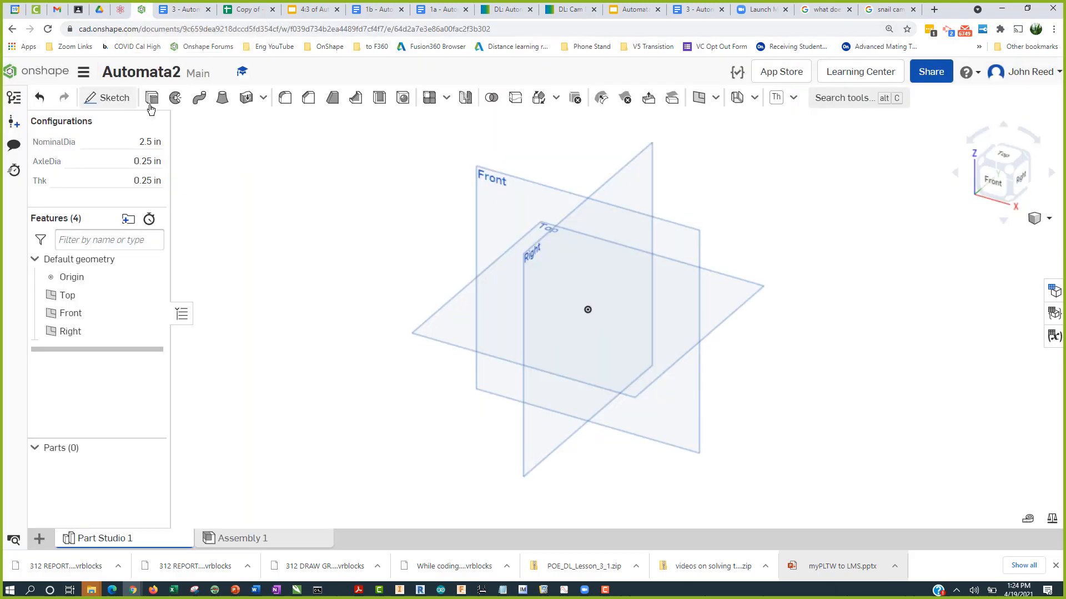
pyautogui.click(500, 185)
pyautogui.press('n')
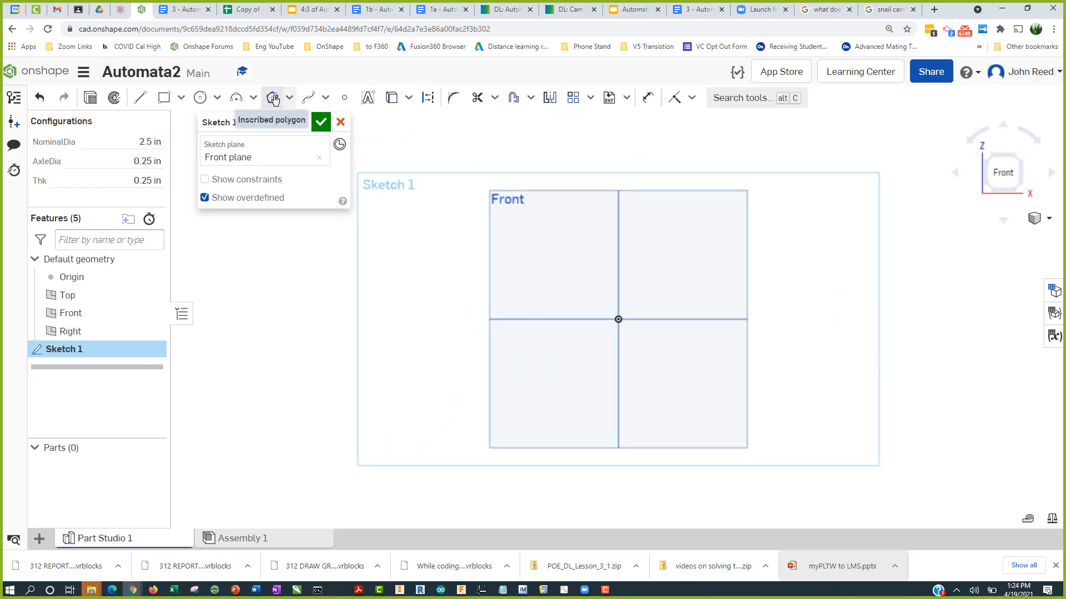
pyautogui.moveTo(275, 100)
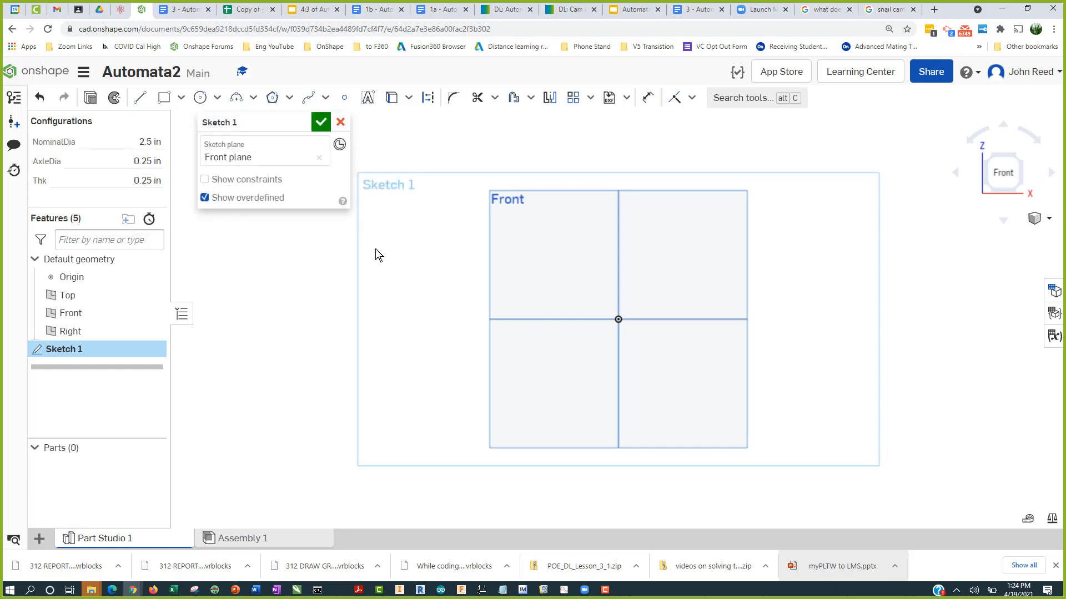
pyautogui.click(274, 97)
pyautogui.click(617, 318)
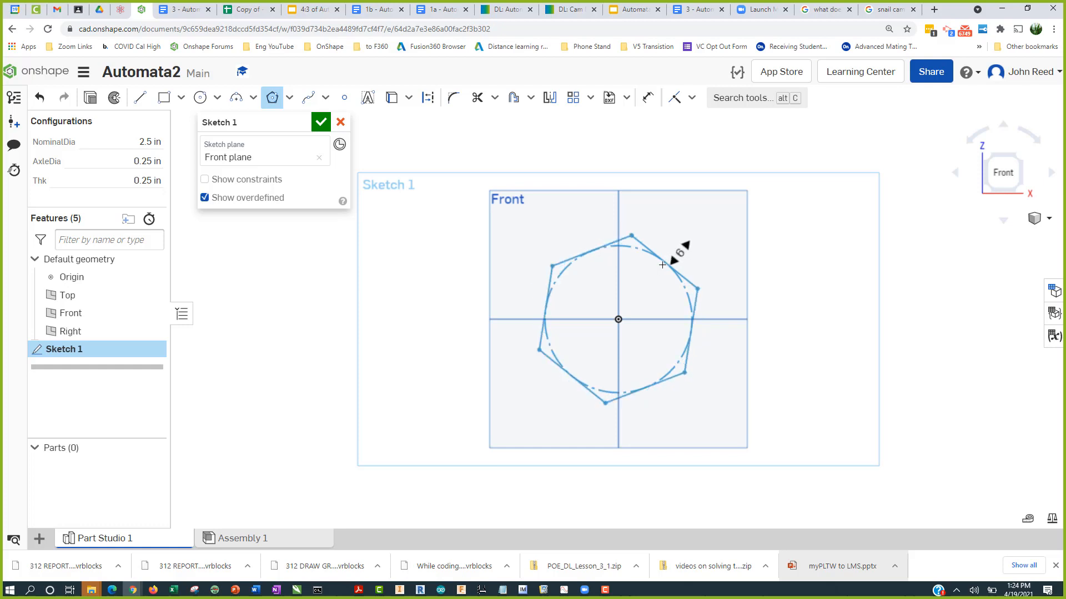
pyautogui.click(663, 264)
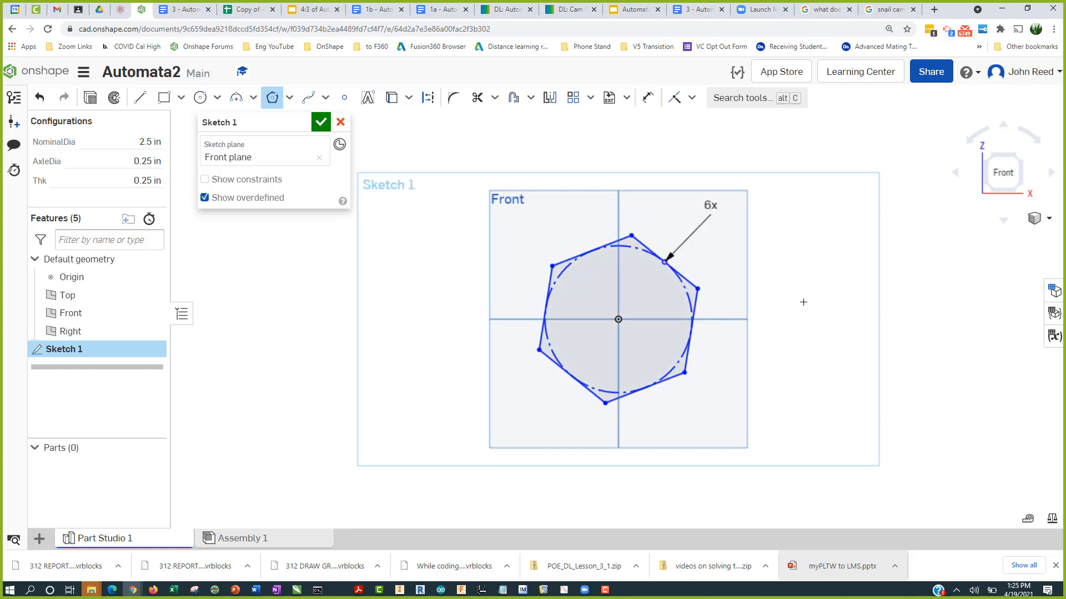
# Step: Constrain the hexagon's top edge to be horizontal
pyautogui.press('Escape')
pyautogui.click(692, 99)
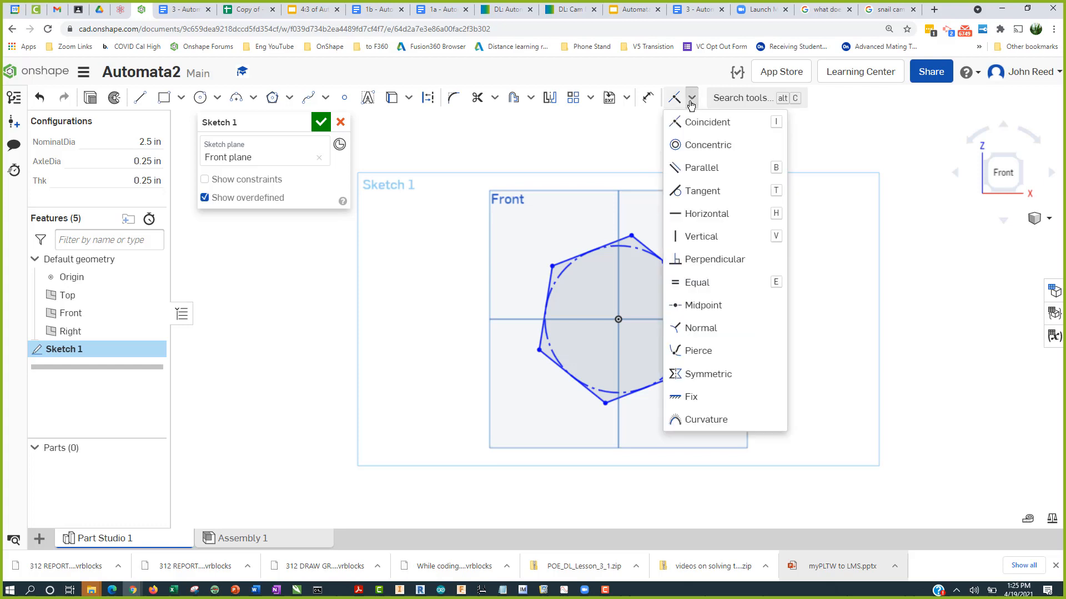
pyautogui.click(718, 213)
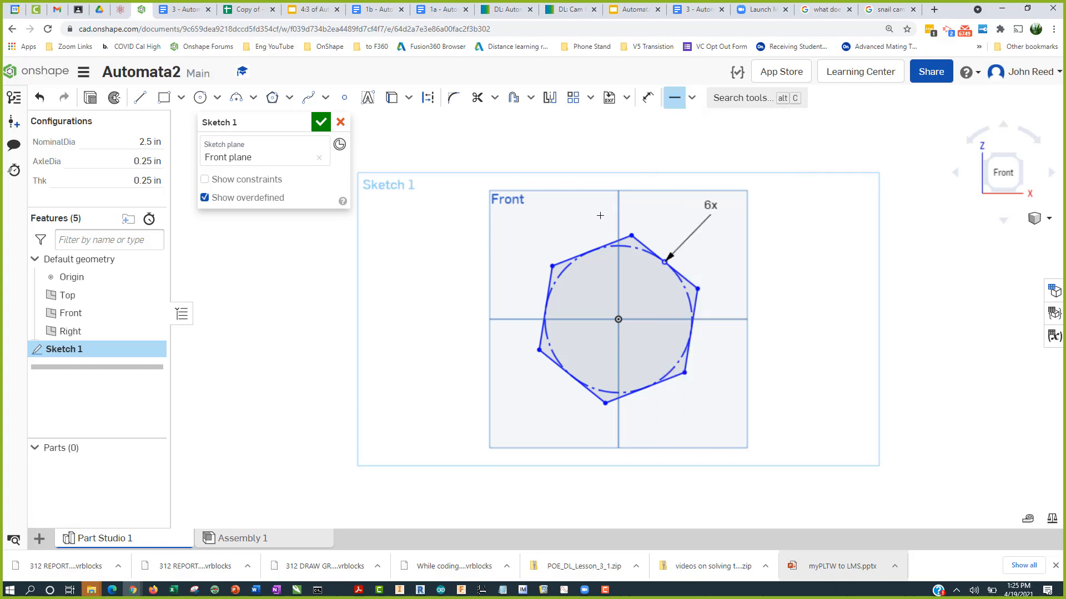
pyautogui.click(569, 250)
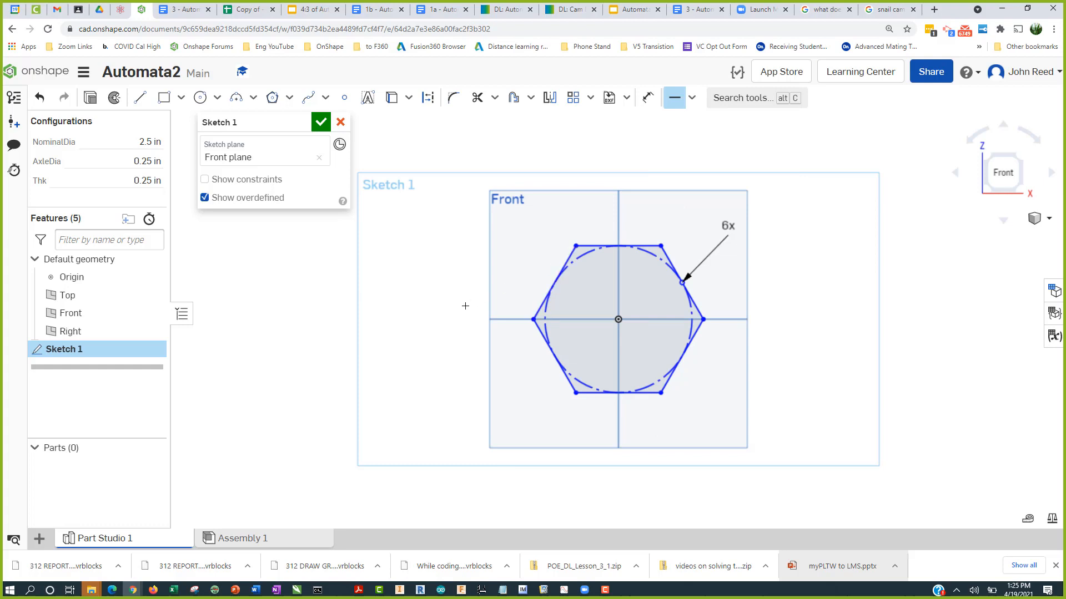
pyautogui.press('Escape')
# Step: Dimension the distance between the hexagon's top and bottom edges and set it to #NominalDia
pyautogui.click(647, 100)
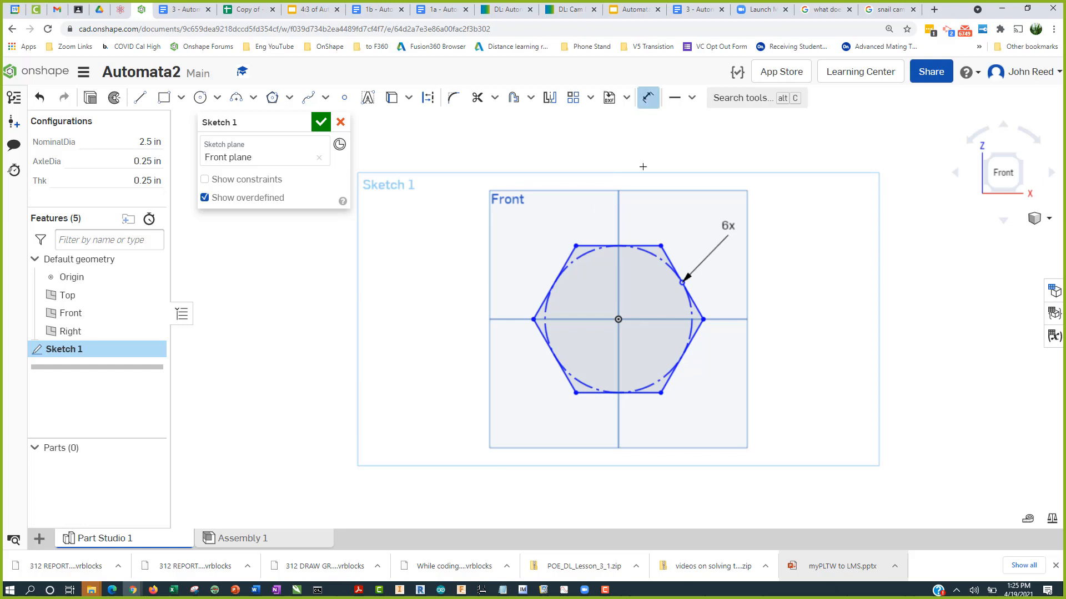
pyautogui.click(641, 252)
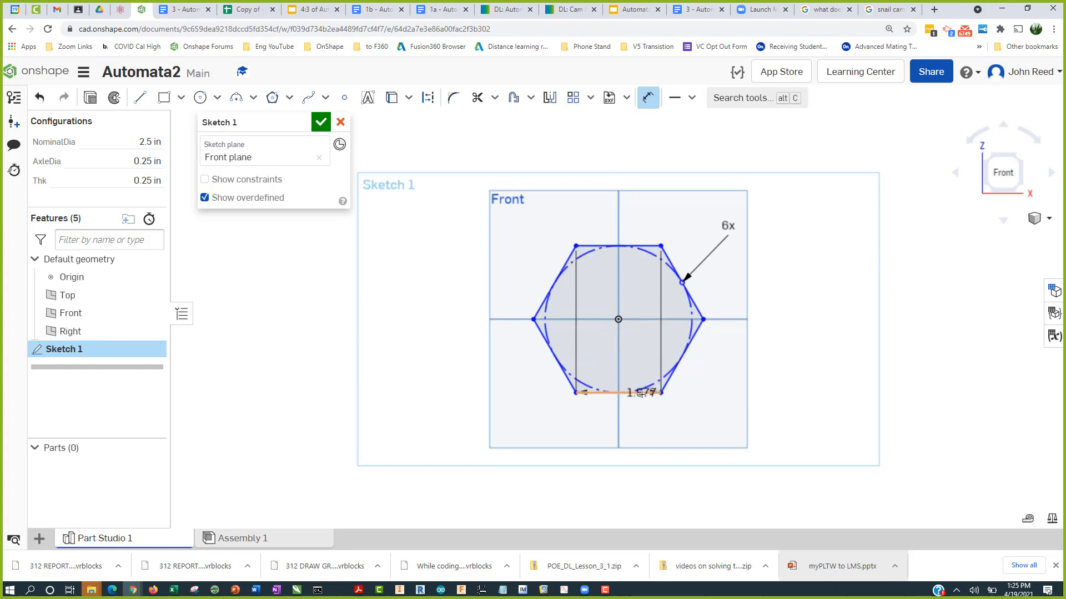
pyautogui.click(641, 394)
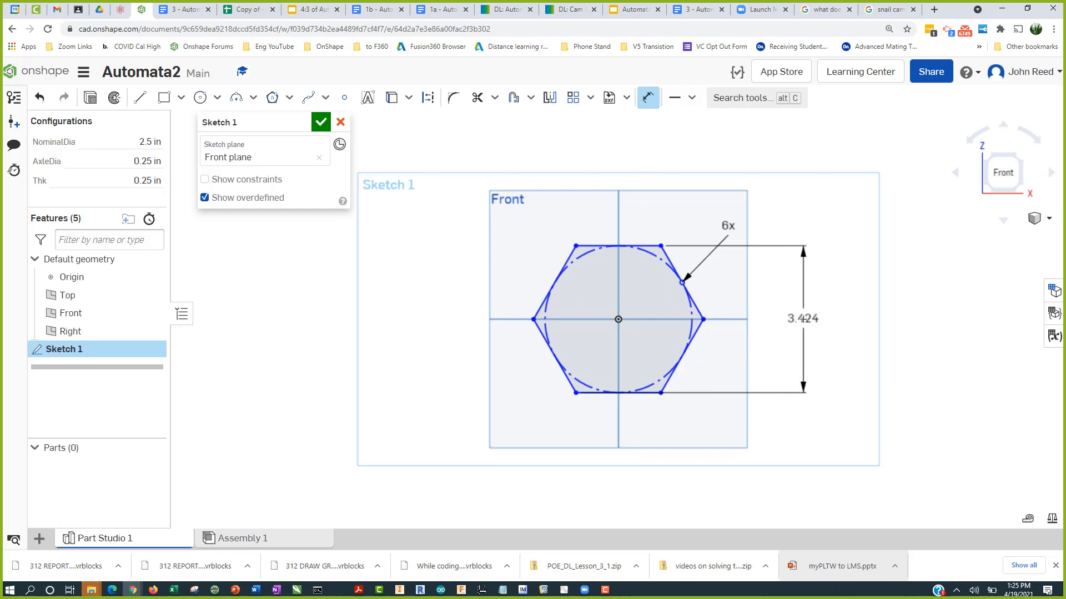
pyautogui.click(804, 320)
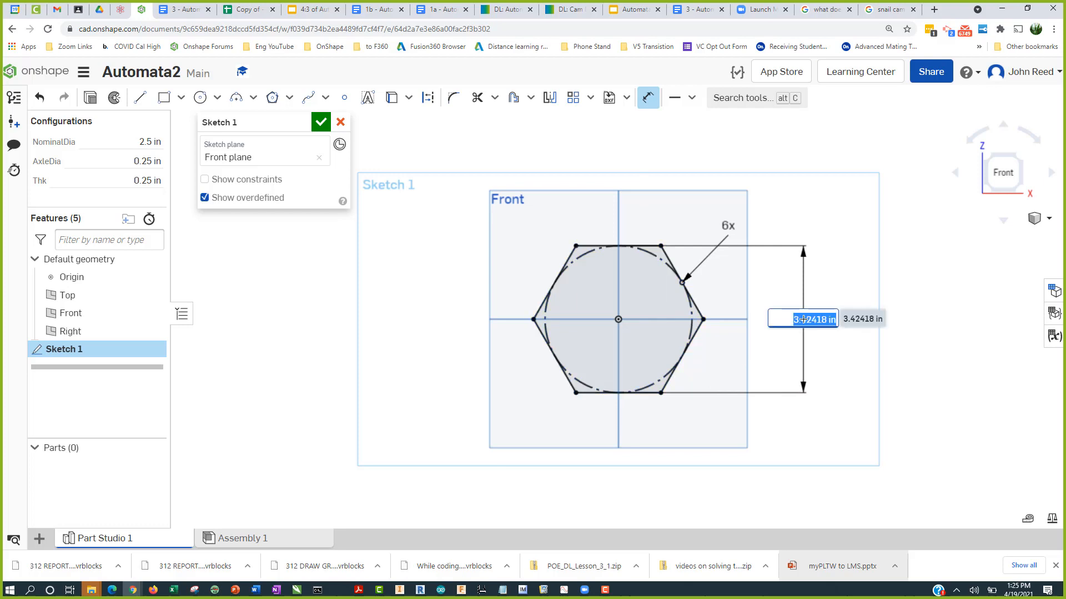
pyautogui.write('n')
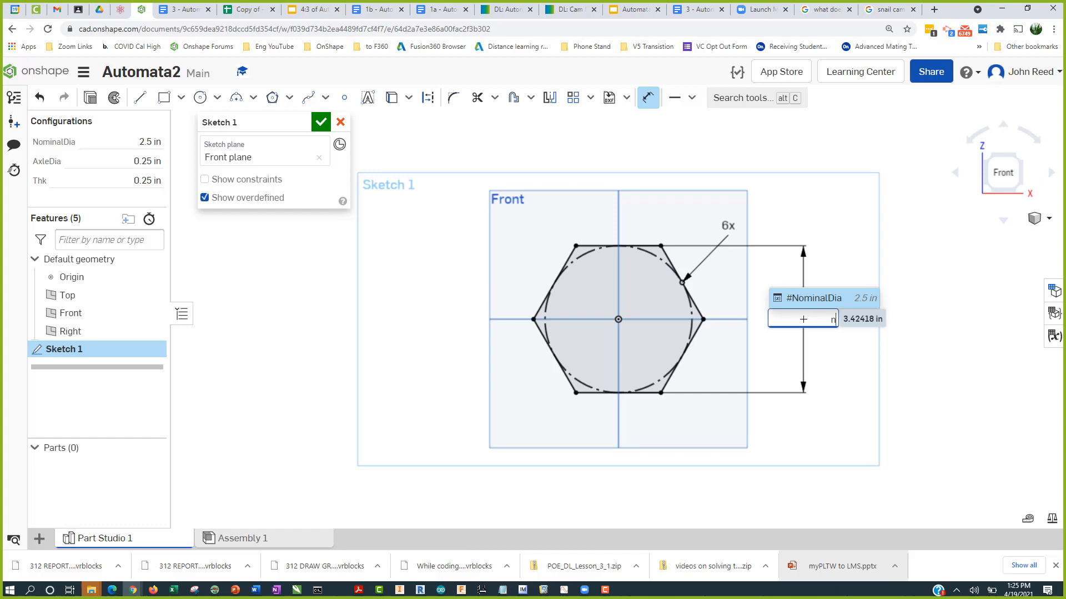
pyautogui.click(806, 297)
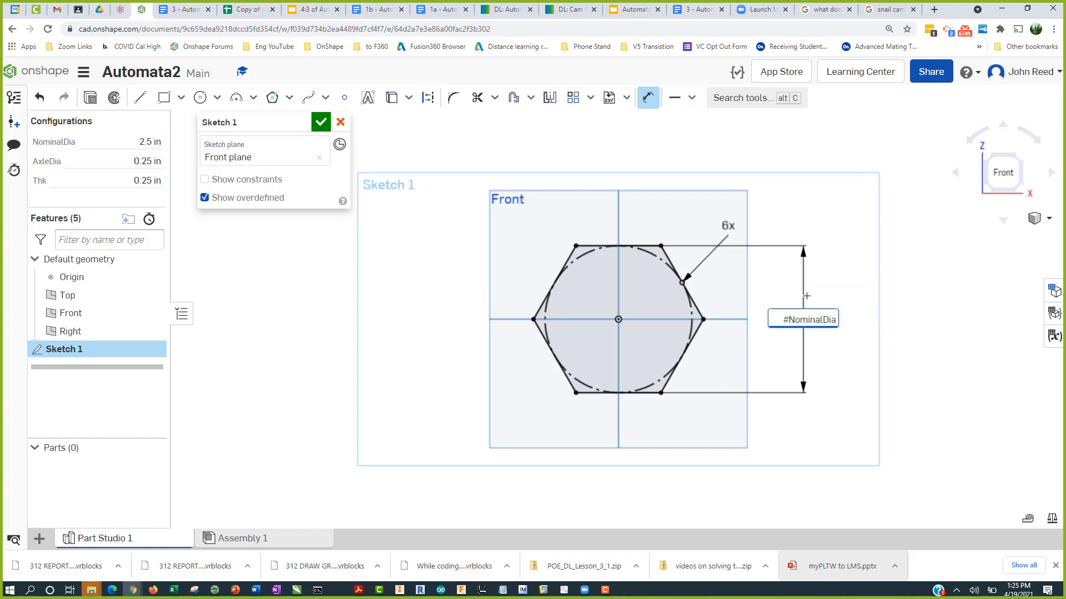
pyautogui.press('Return')
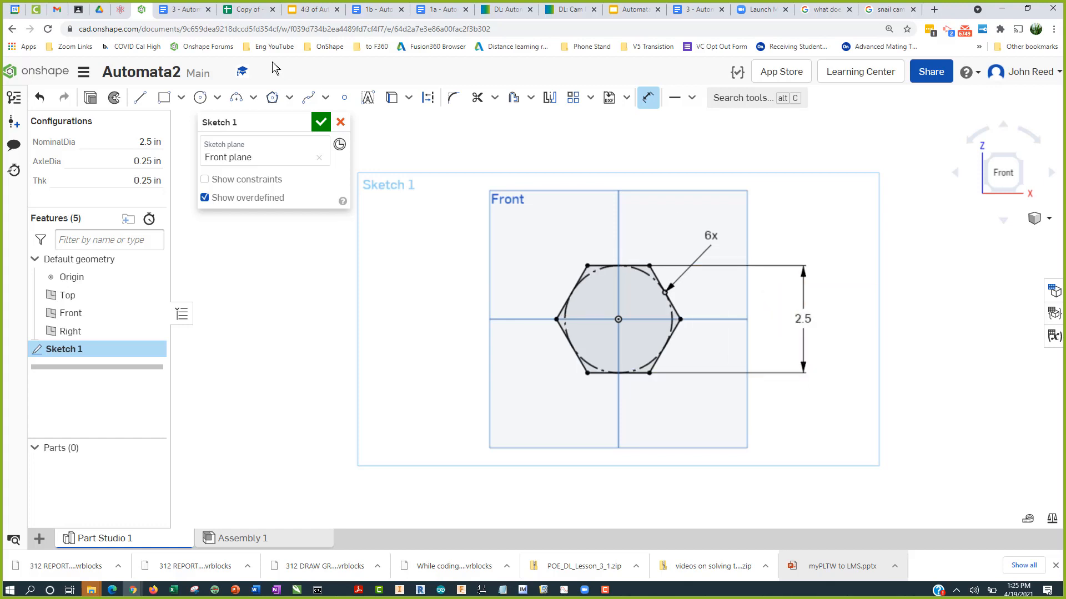
# Step: Check the cam figure, then draw a circle at the origin and dimension its diameter as #AxleDia
pyautogui.click(183, 10)
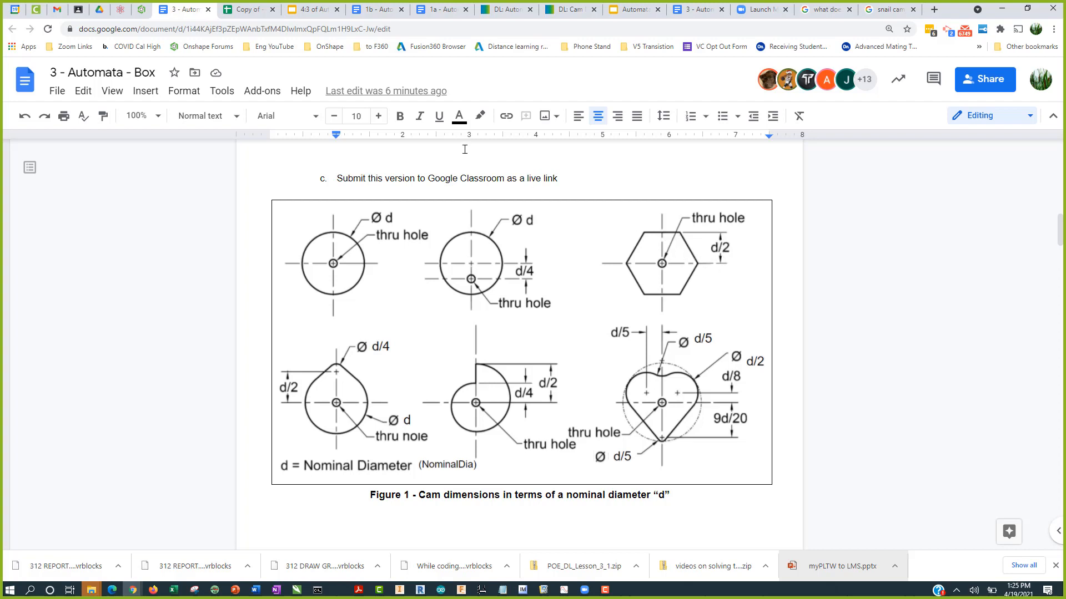
pyautogui.click(142, 9)
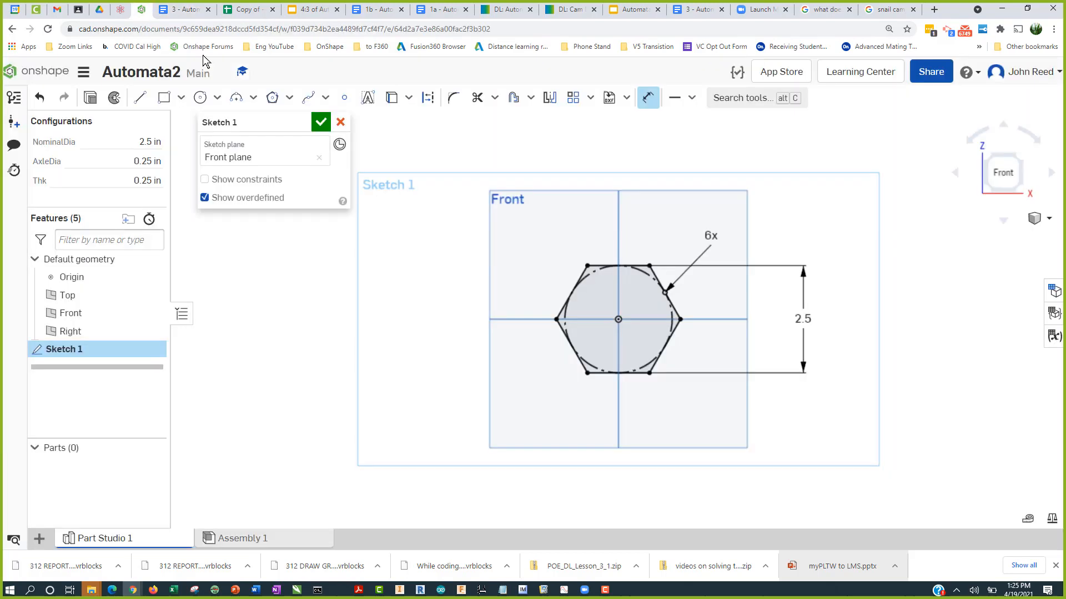
pyautogui.click(200, 98)
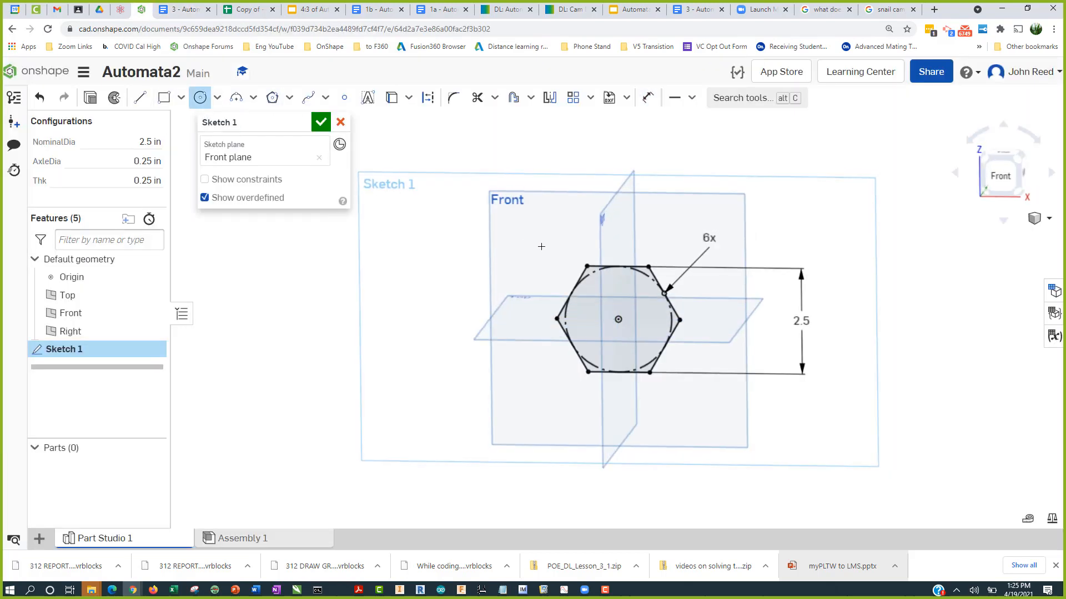
pyautogui.click(618, 320)
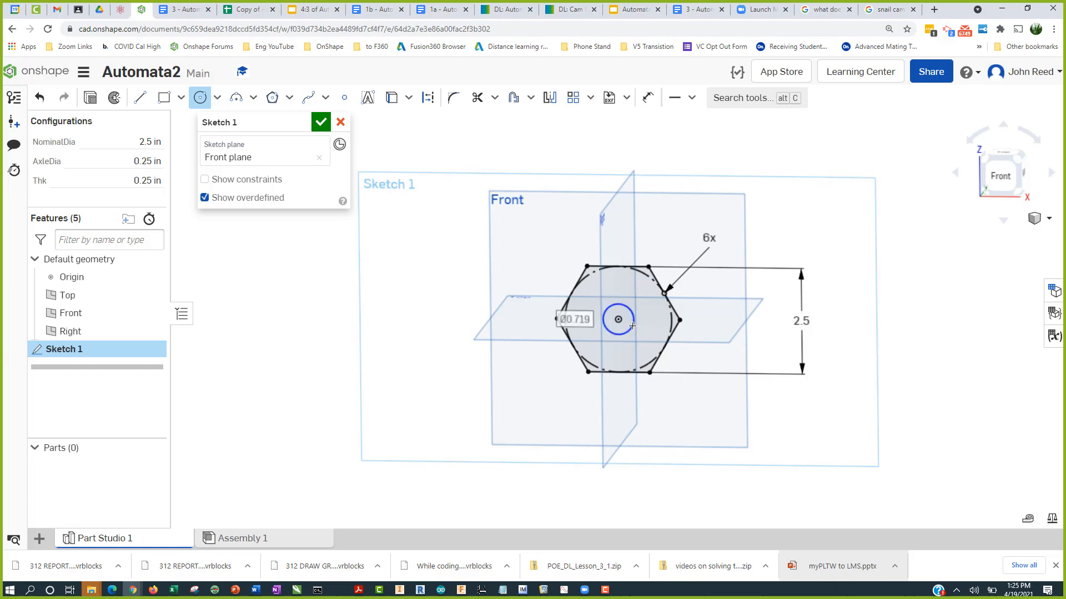
pyautogui.click(633, 326)
pyautogui.press('Escape')
pyautogui.press('u')
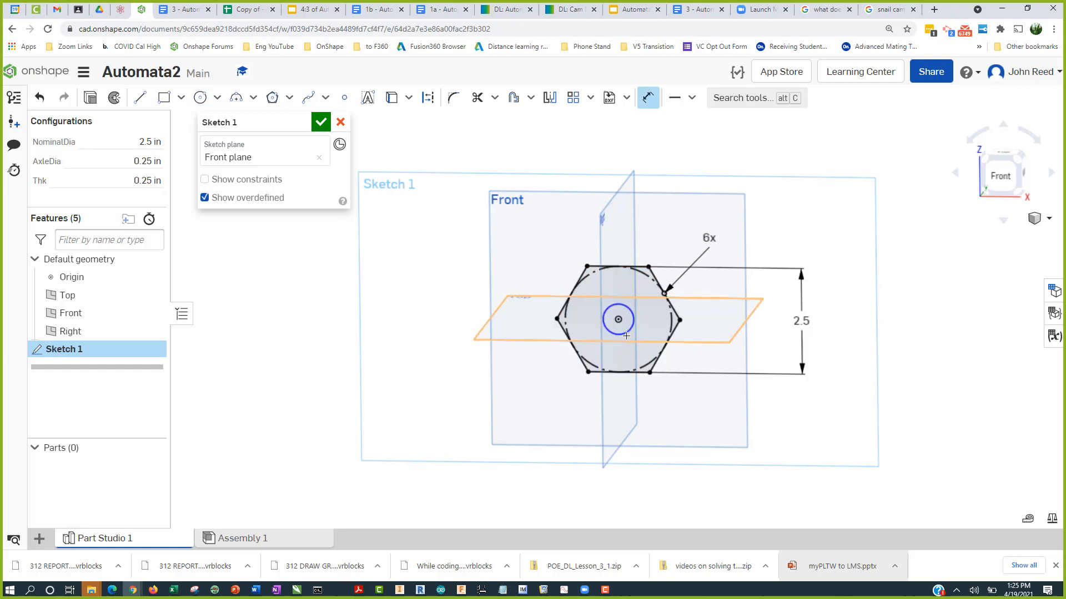
pyautogui.click(630, 333)
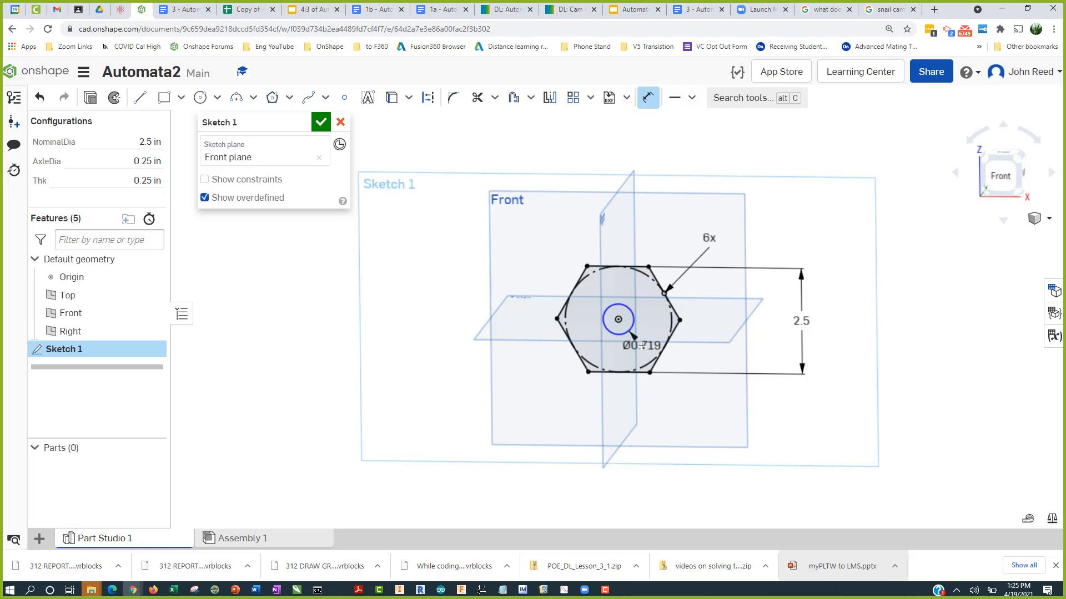
pyautogui.click(642, 346)
pyautogui.write('a')
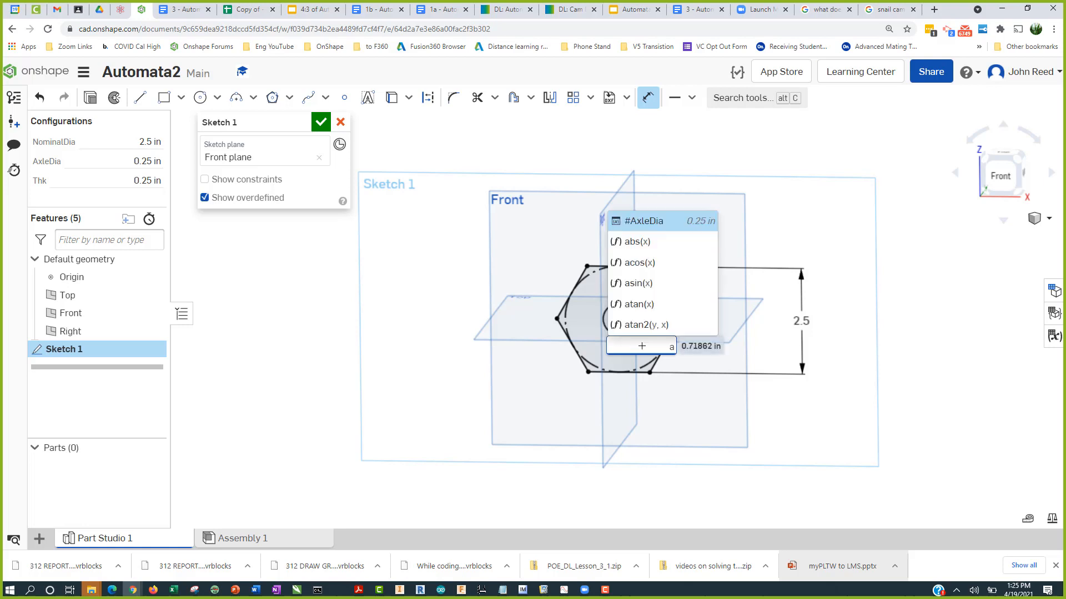
pyautogui.click(664, 223)
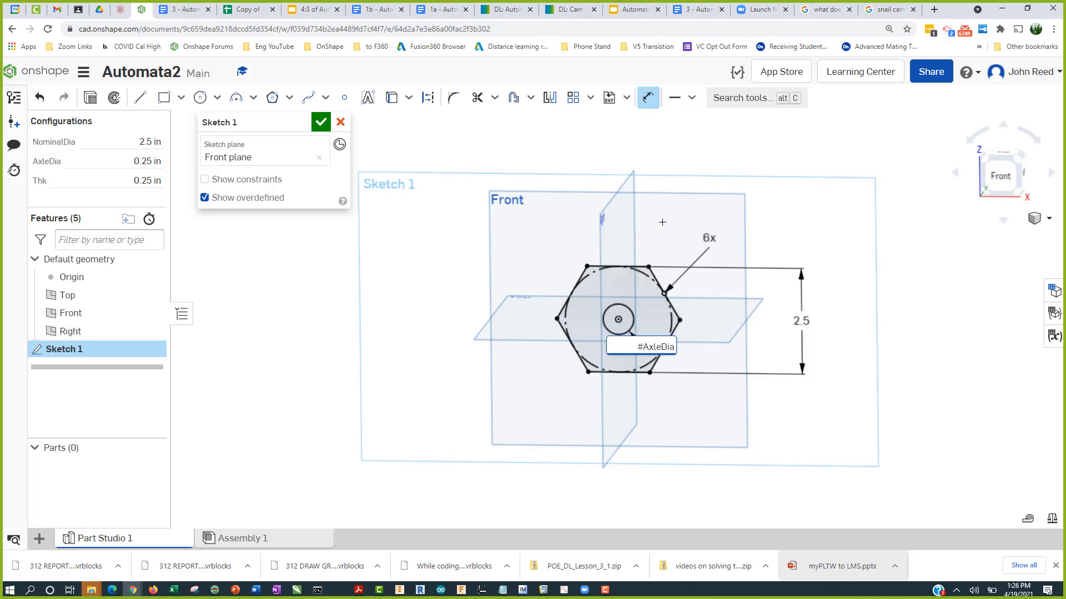
pyautogui.press('Return')
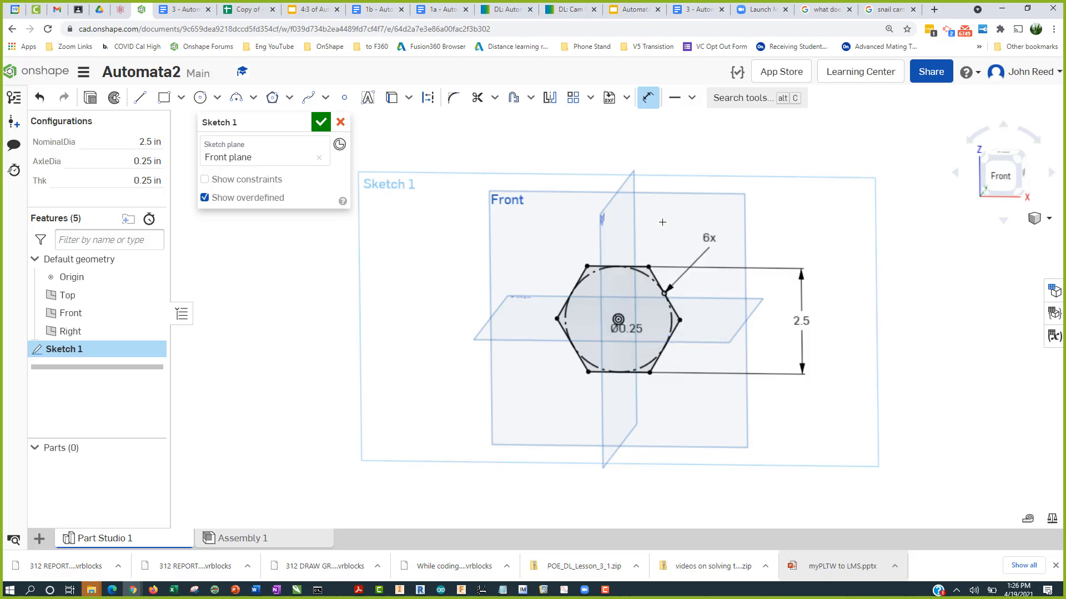
# Step: Move the axle diameter dimension label clear of the hexagon and accept the sketch
pyautogui.press('n')
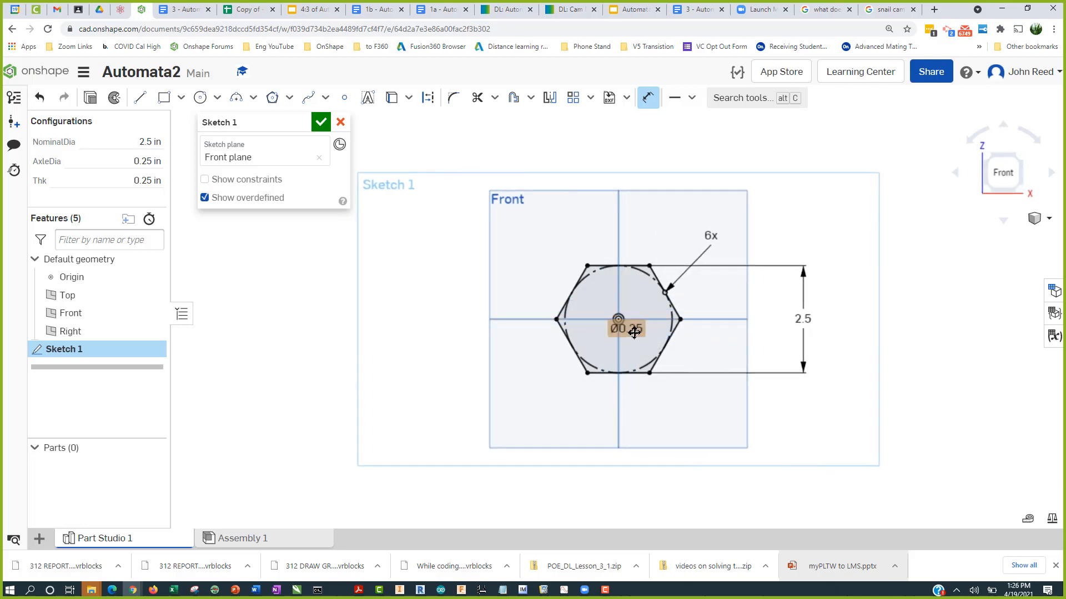
pyautogui.moveTo(624, 328); pyautogui.dragTo(643, 348)
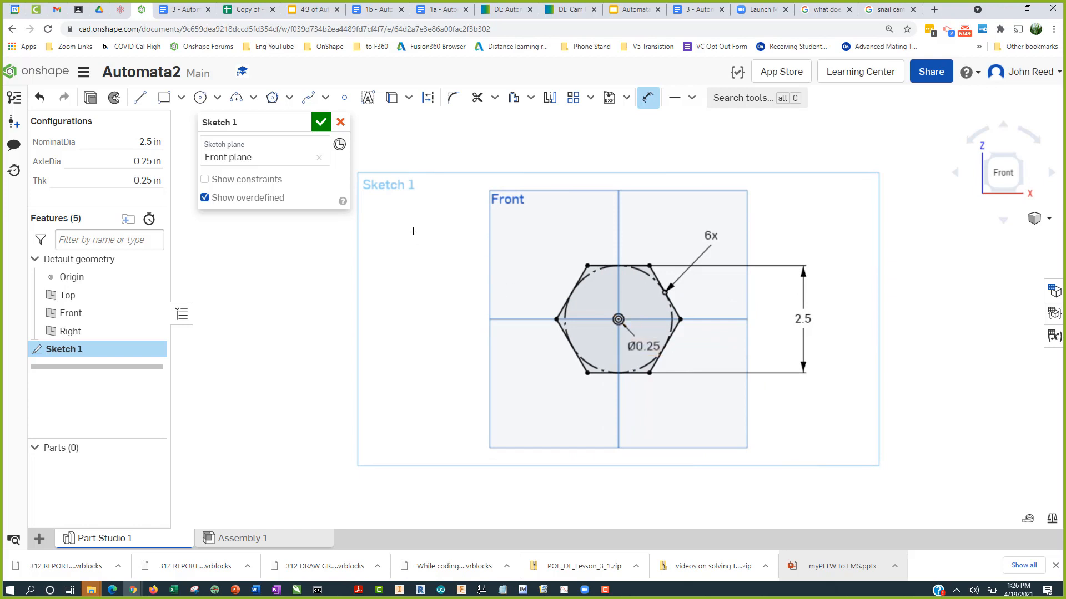
pyautogui.click(325, 126)
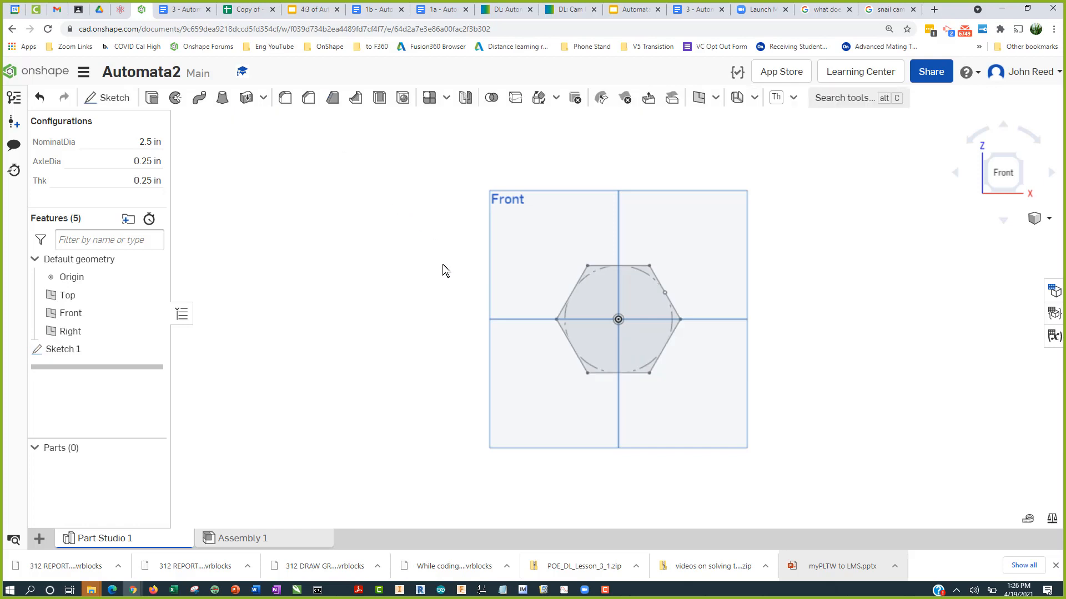
# Step: Start an extrude of the sketch face with depth #Thk, then cancel it
pyautogui.click(151, 98)
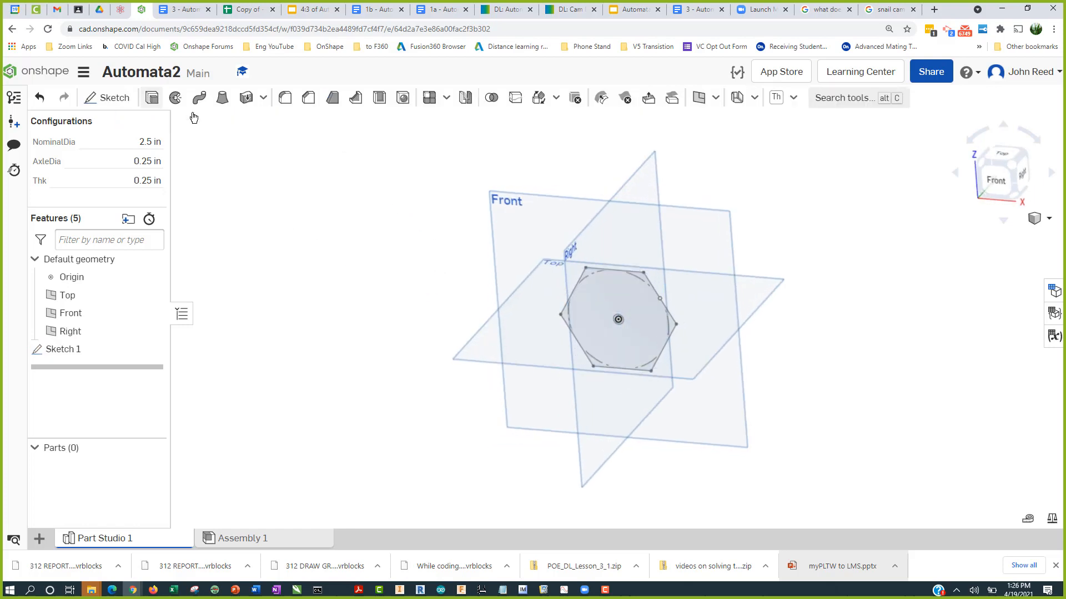
pyautogui.click(598, 288)
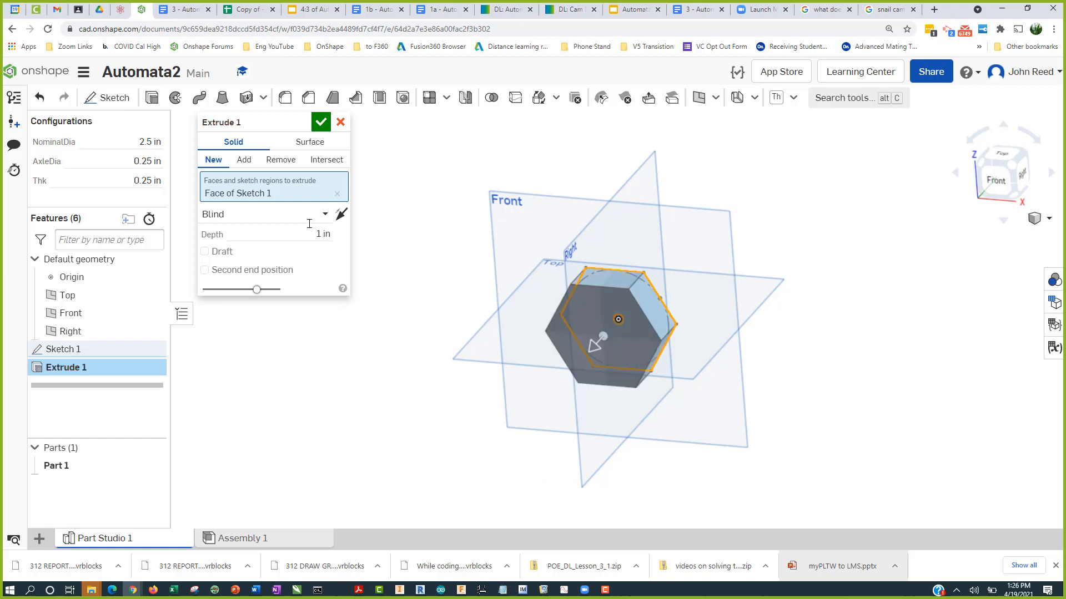
pyautogui.moveTo(316, 234); pyautogui.dragTo(376, 229)
pyautogui.write('#')
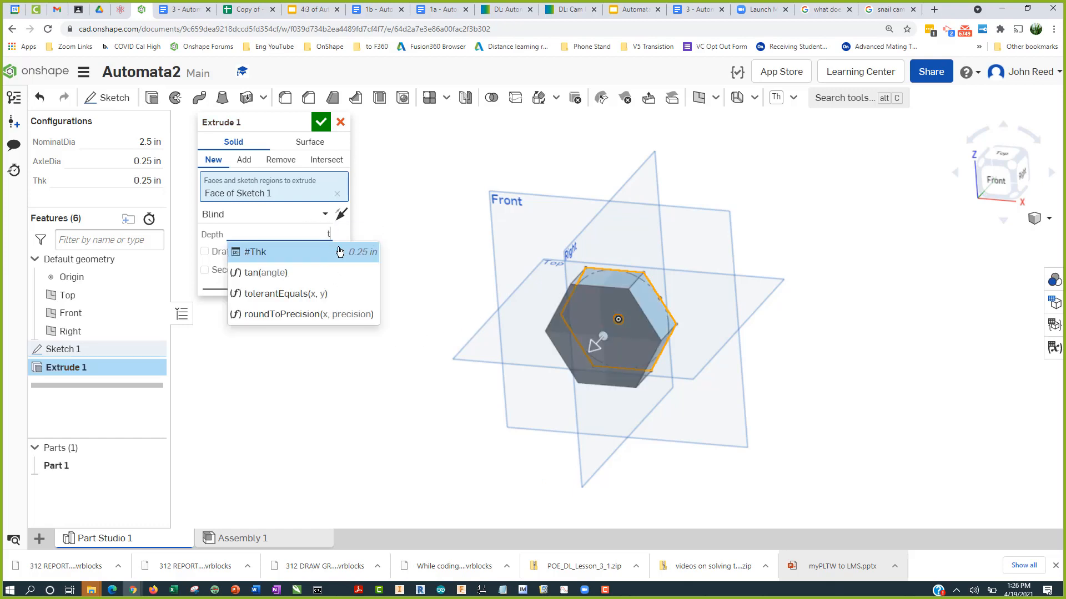
pyautogui.click(324, 259)
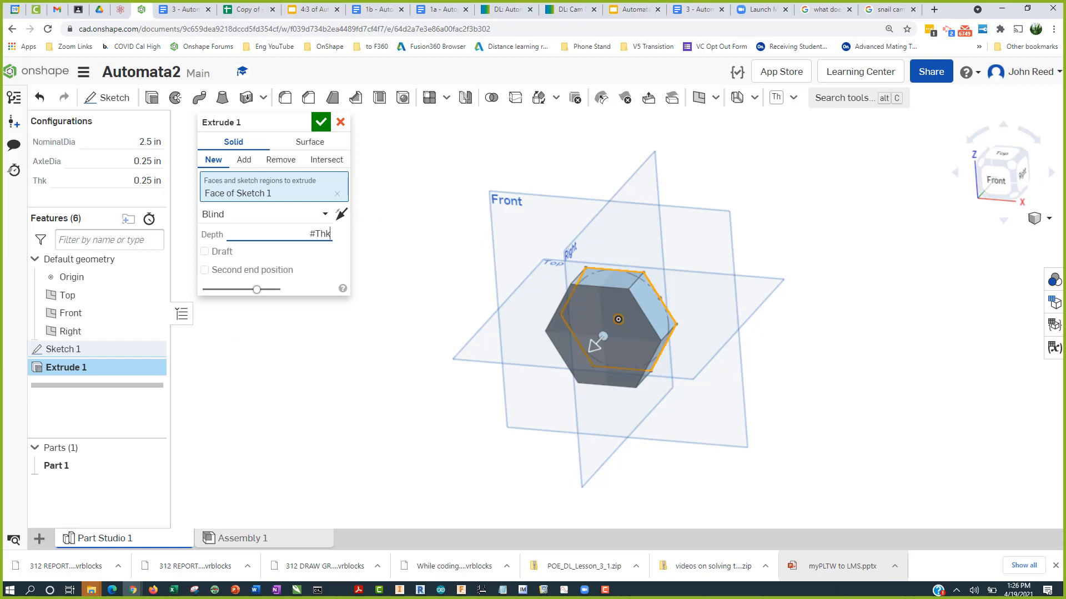
pyautogui.press('Return')
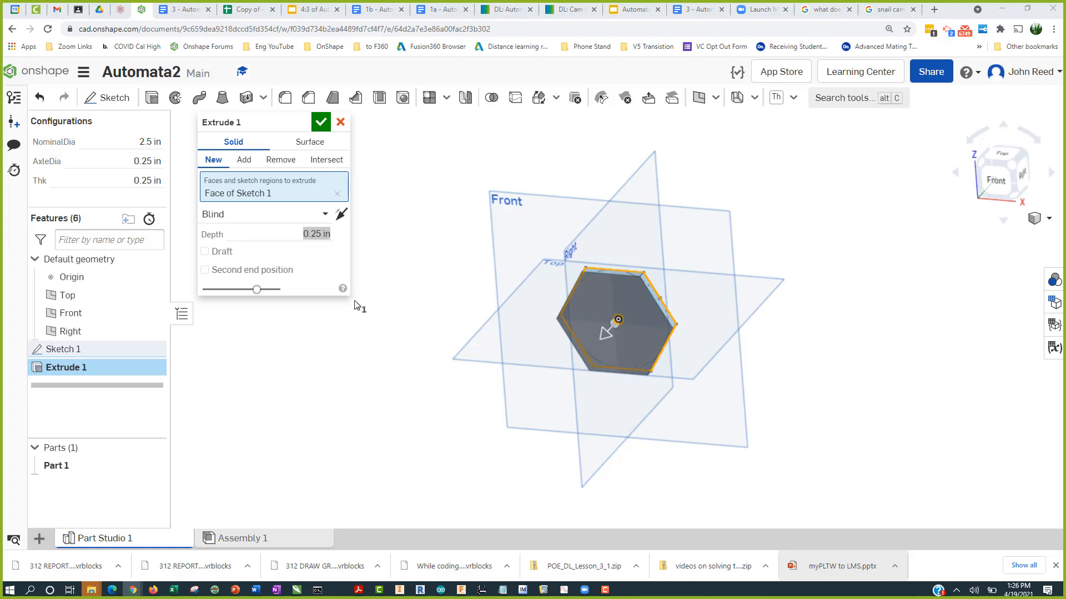
pyautogui.click(340, 122)
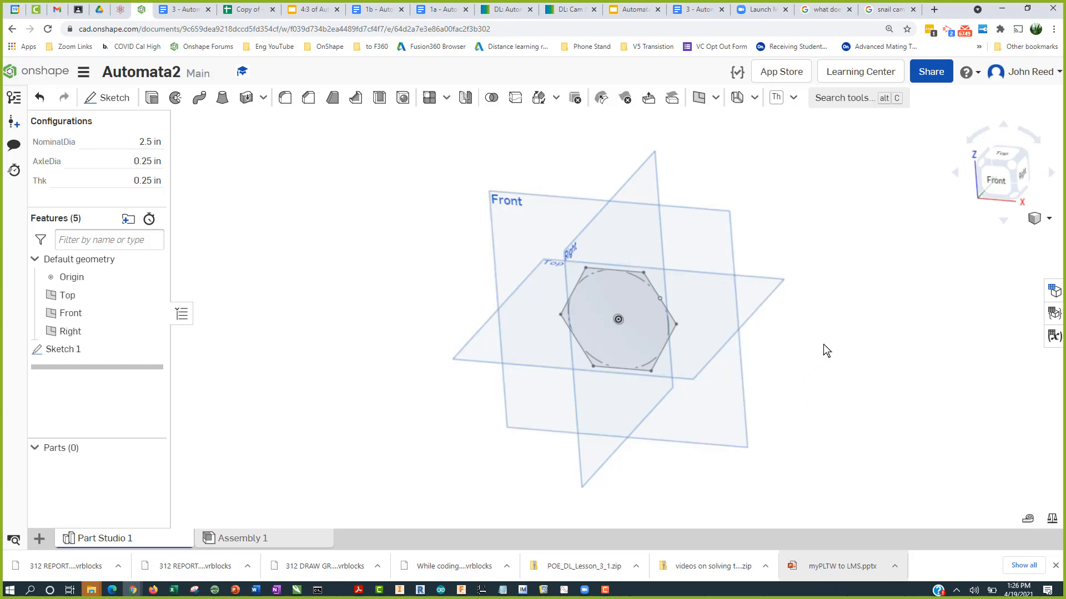
# Step: Reopen Sketch 1 in front view and delete the axle circle's diameter dimension and the circle
pyautogui.click(998, 185)
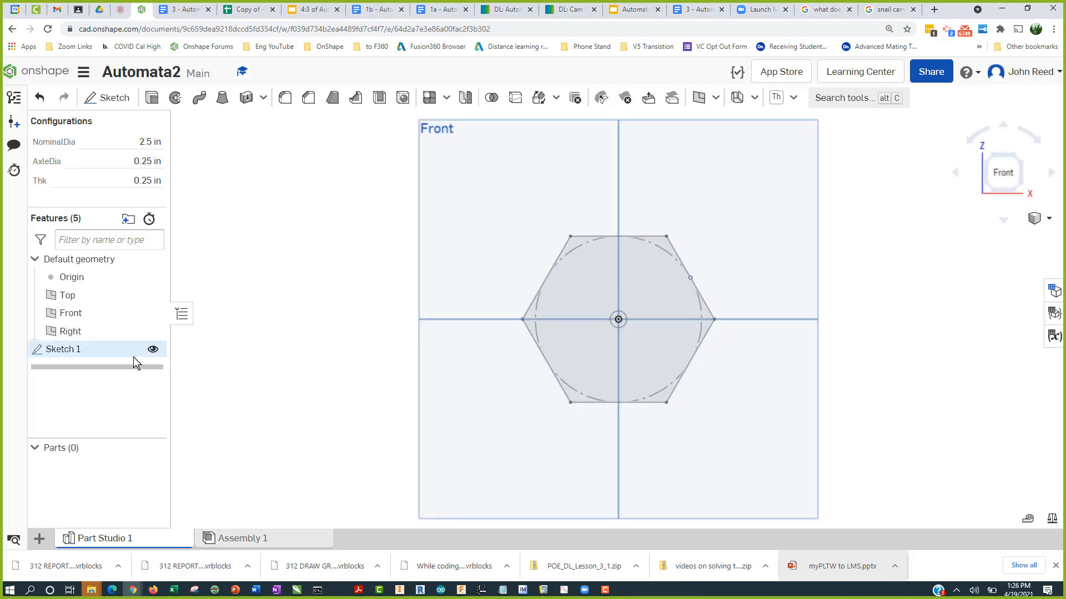
pyautogui.doubleClick(121, 348)
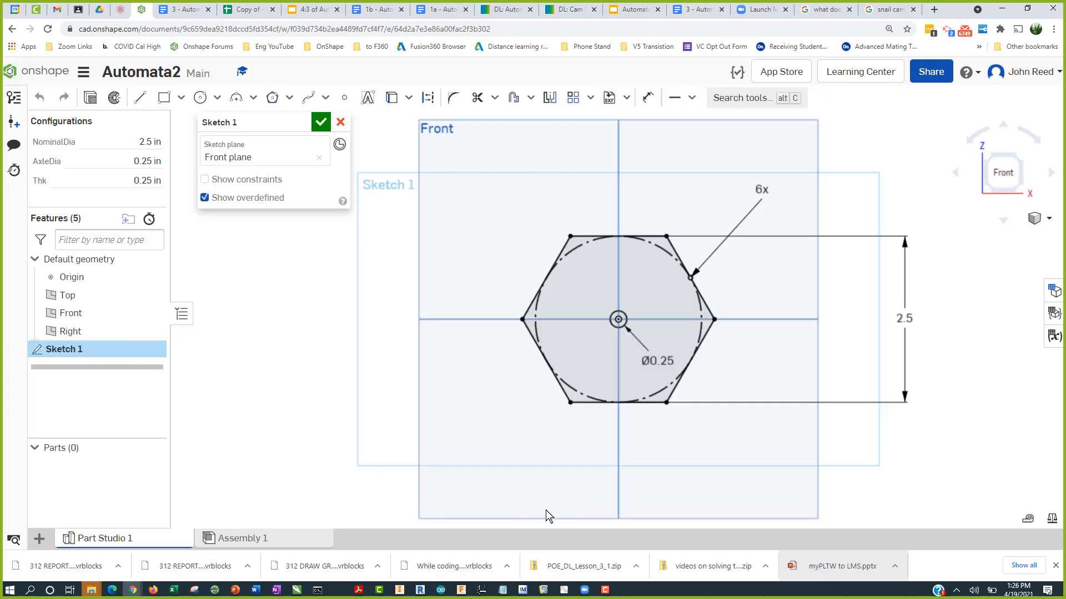
pyautogui.rightClick(655, 361)
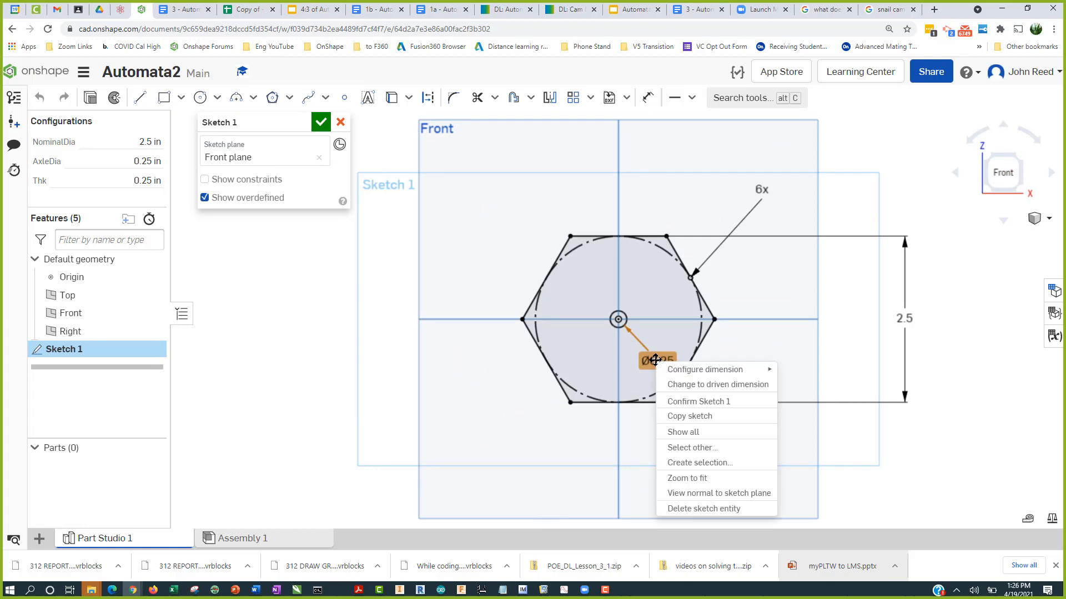
pyautogui.click(694, 510)
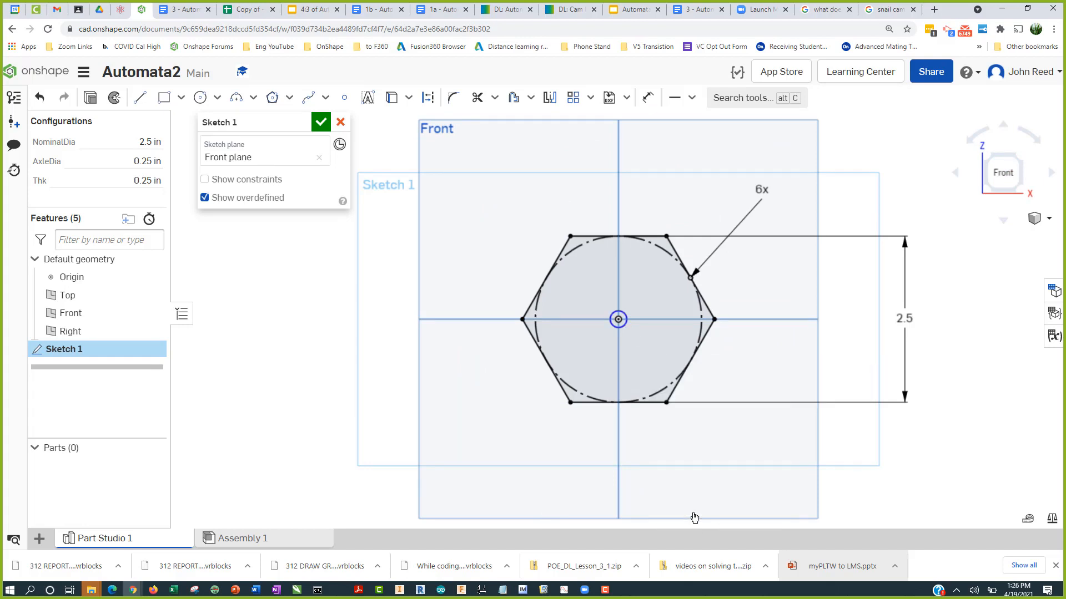
pyautogui.rightClick(625, 327)
pyautogui.click(633, 321)
# Step: Draw a circle at the origin and dimension its diameter as #AxleDia
pyautogui.click(200, 98)
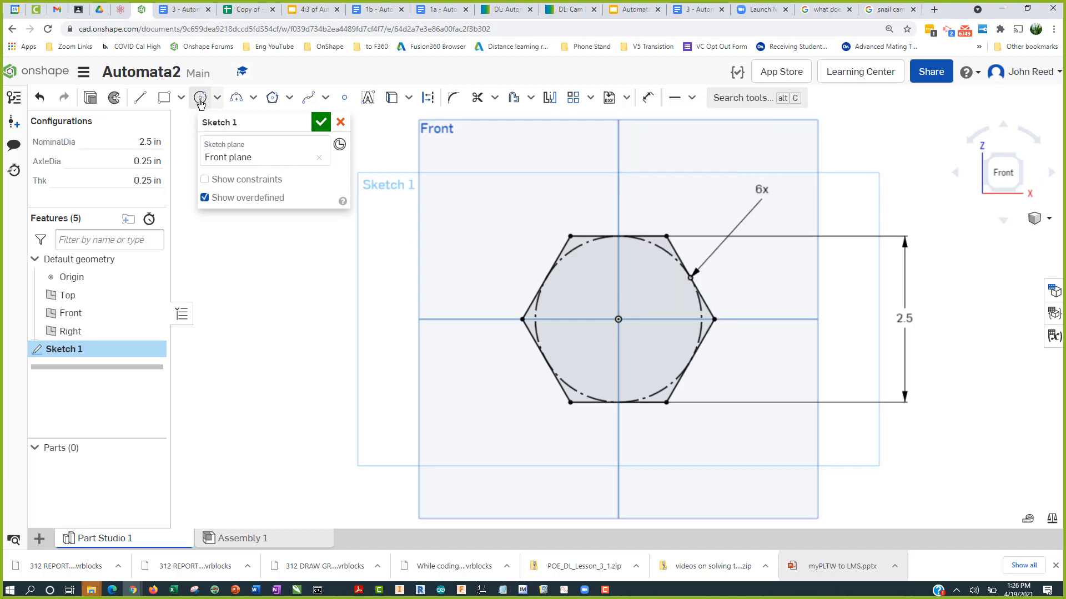
pyautogui.click(619, 320)
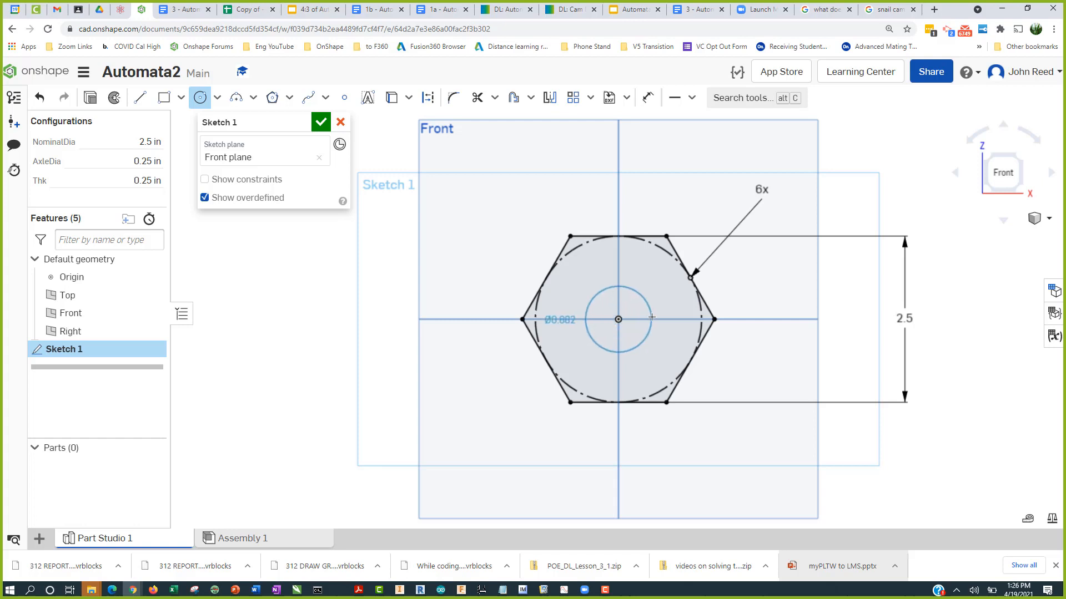
pyautogui.click(652, 318)
pyautogui.press('Escape')
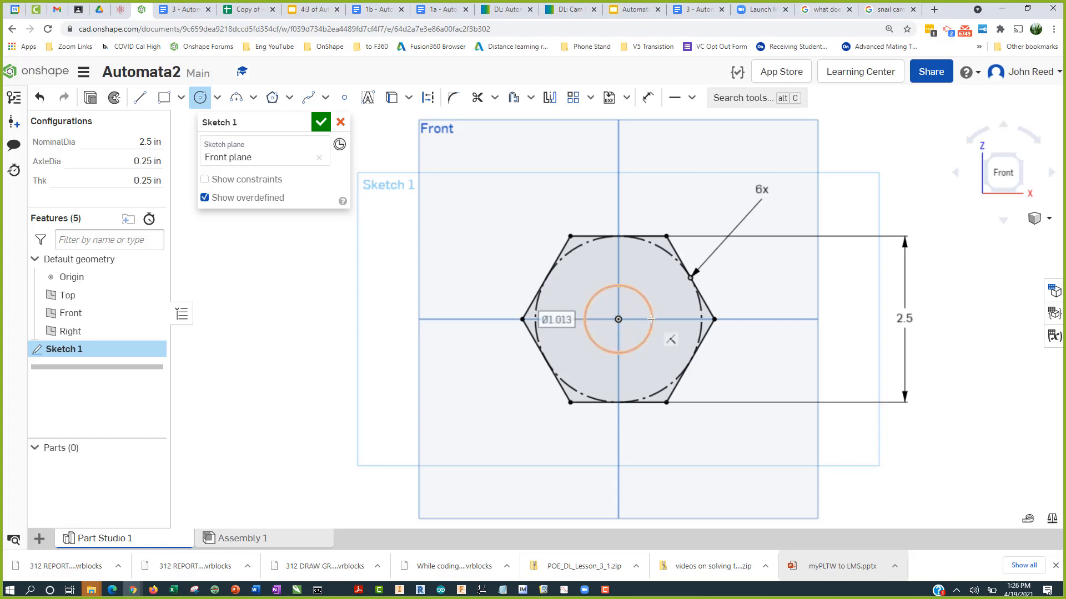
pyautogui.press('d')
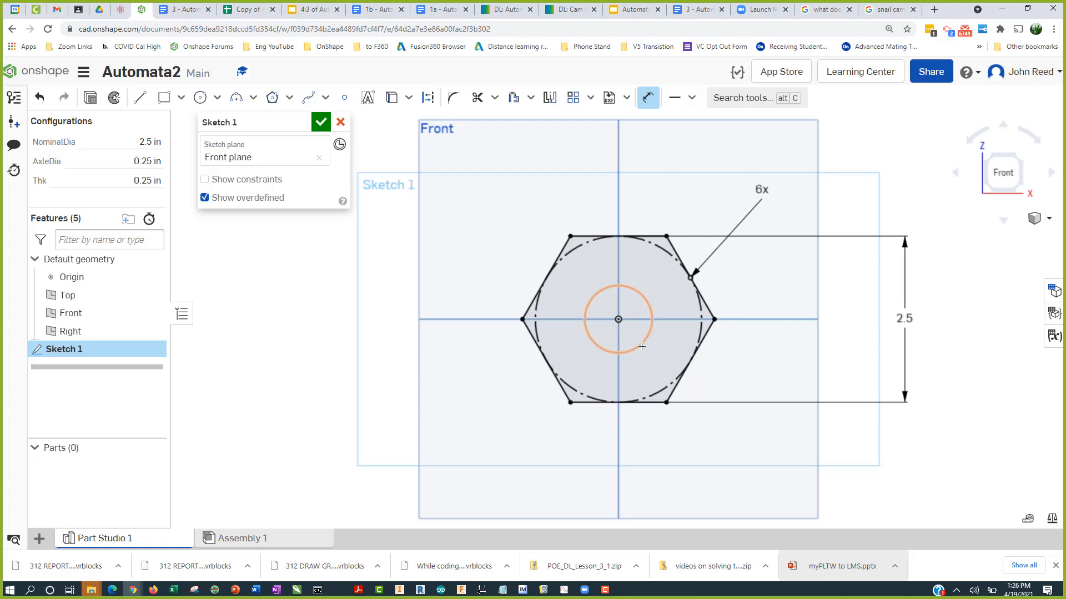
pyautogui.click(640, 344)
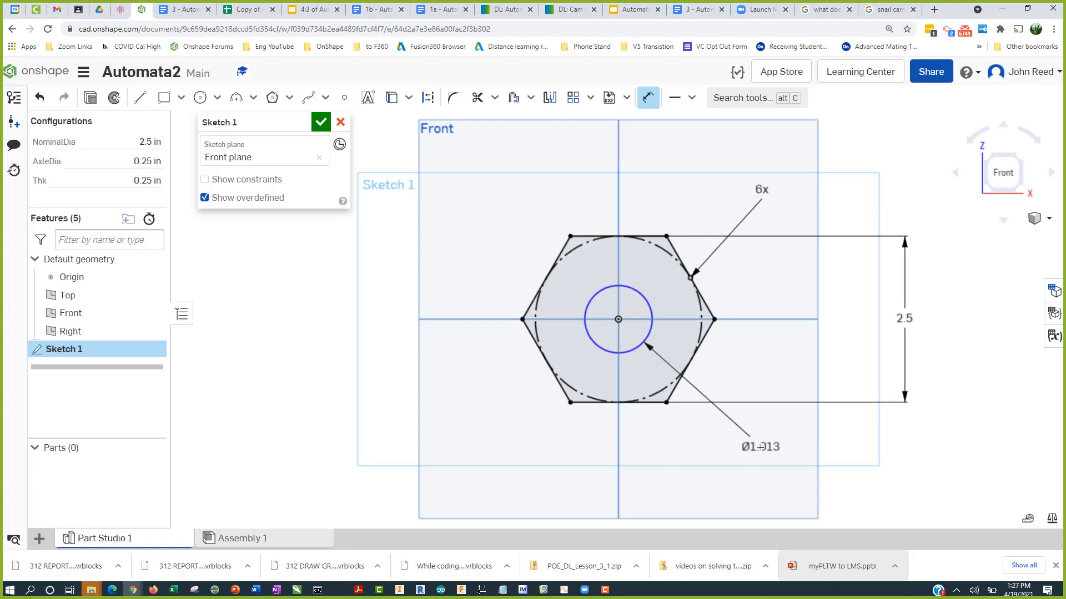
pyautogui.click(760, 448)
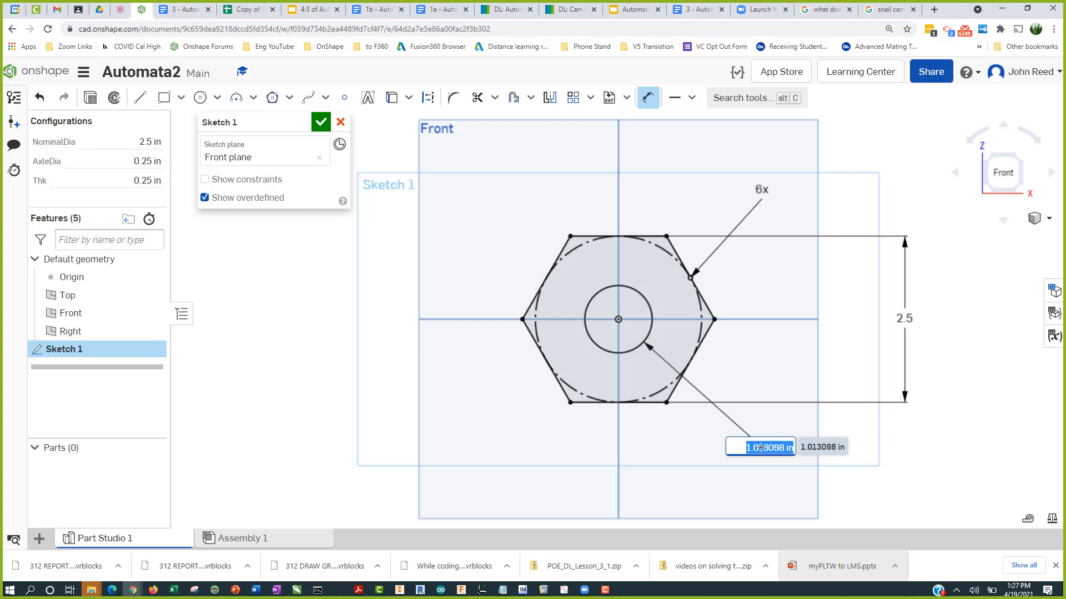
pyautogui.write('a')
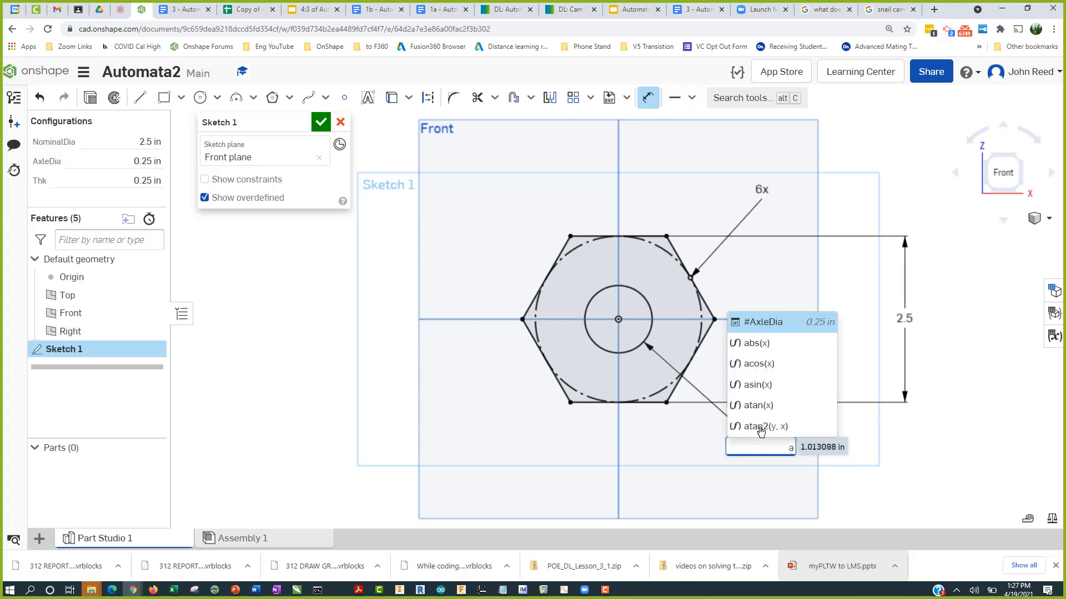
pyautogui.click(785, 324)
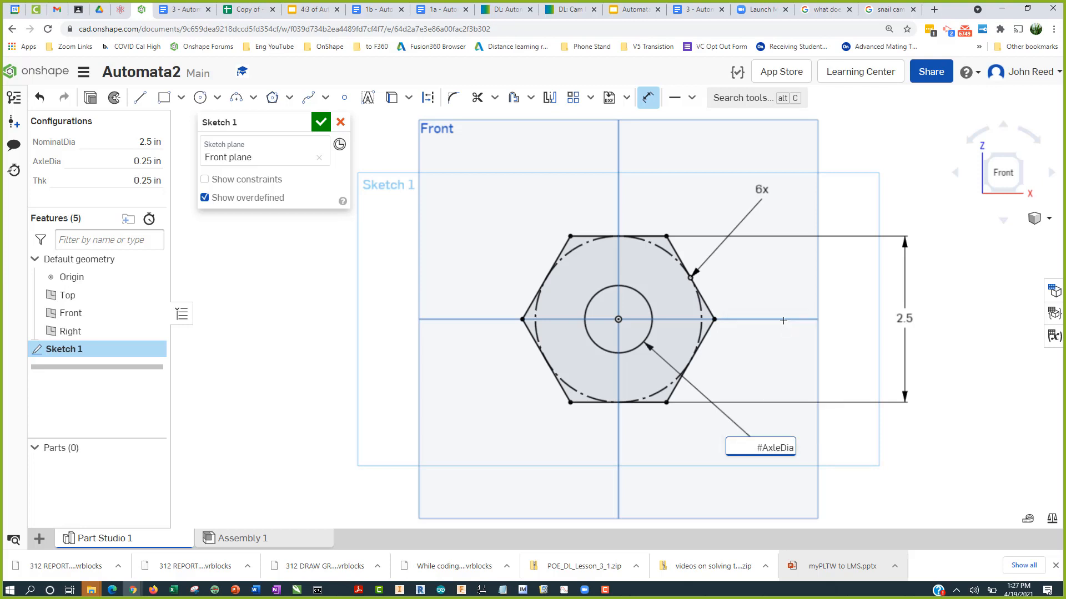
pyautogui.press('Return')
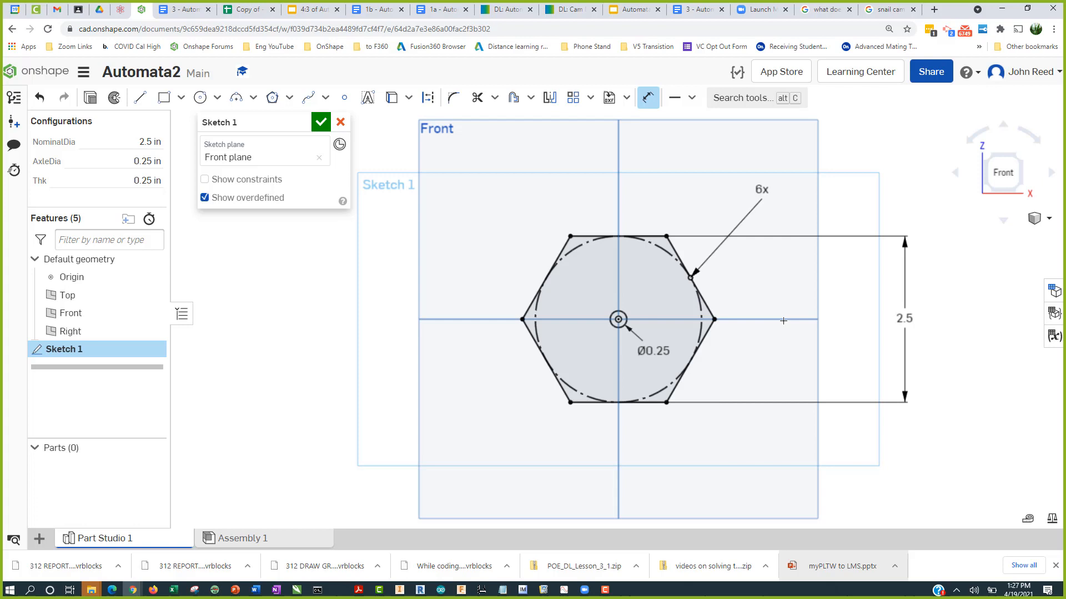
# Step: Accept the sketch and extrude the sketch face as a new solid with depth #Thk
pyautogui.moveTo(541, 233); pyautogui.dragTo(502, 224, button='right')
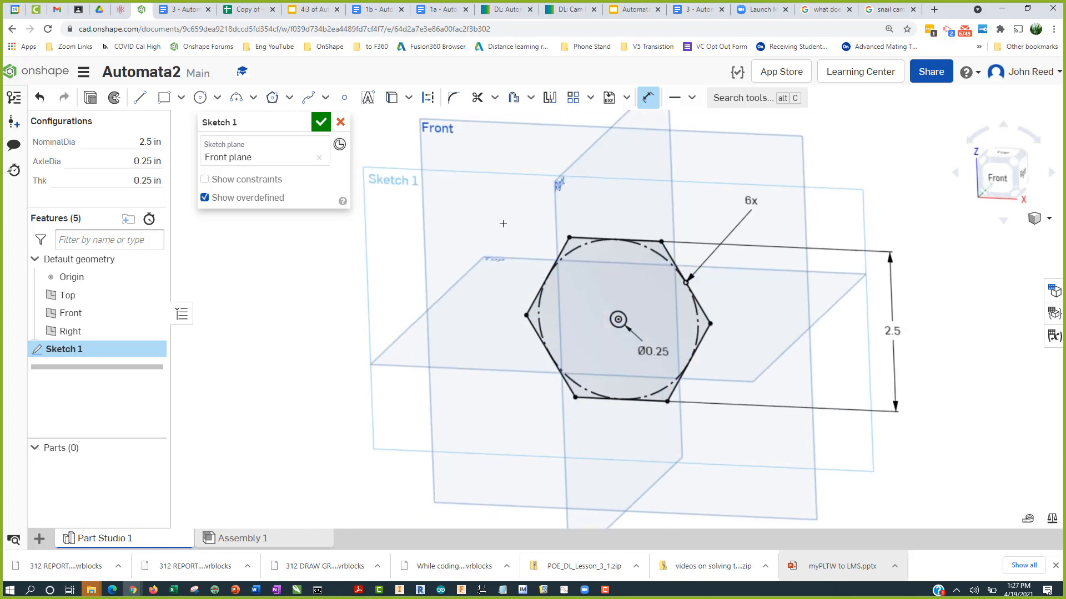
pyautogui.click(321, 122)
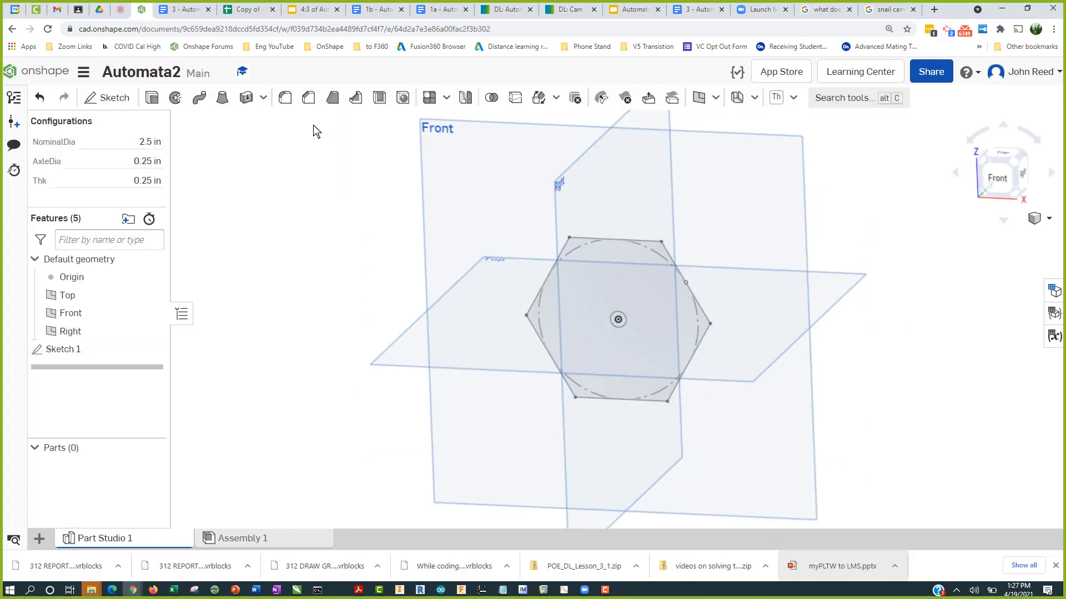
pyautogui.click(152, 98)
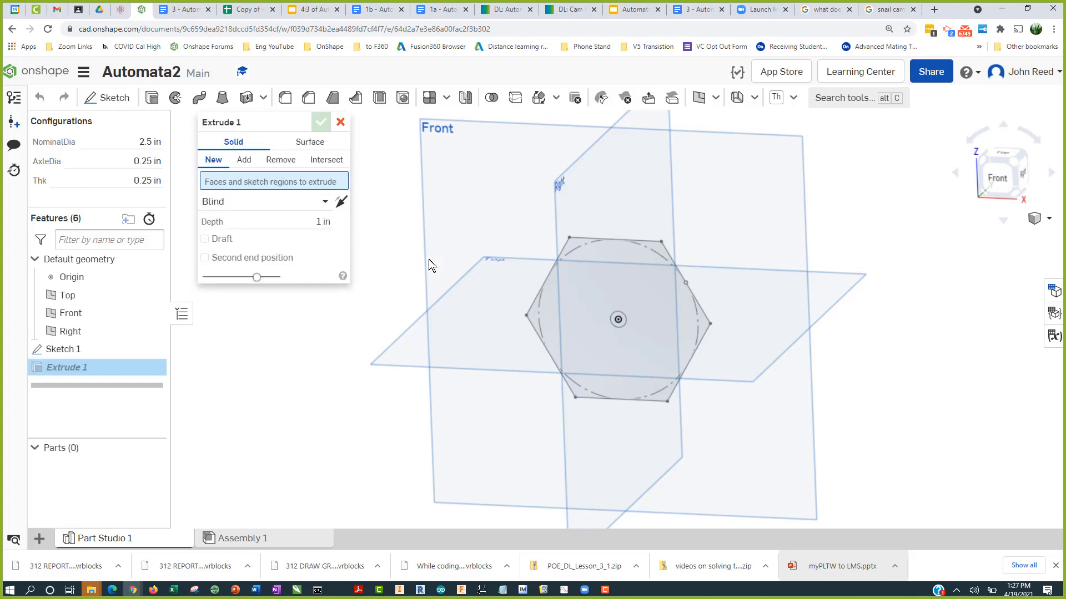
pyautogui.click(604, 278)
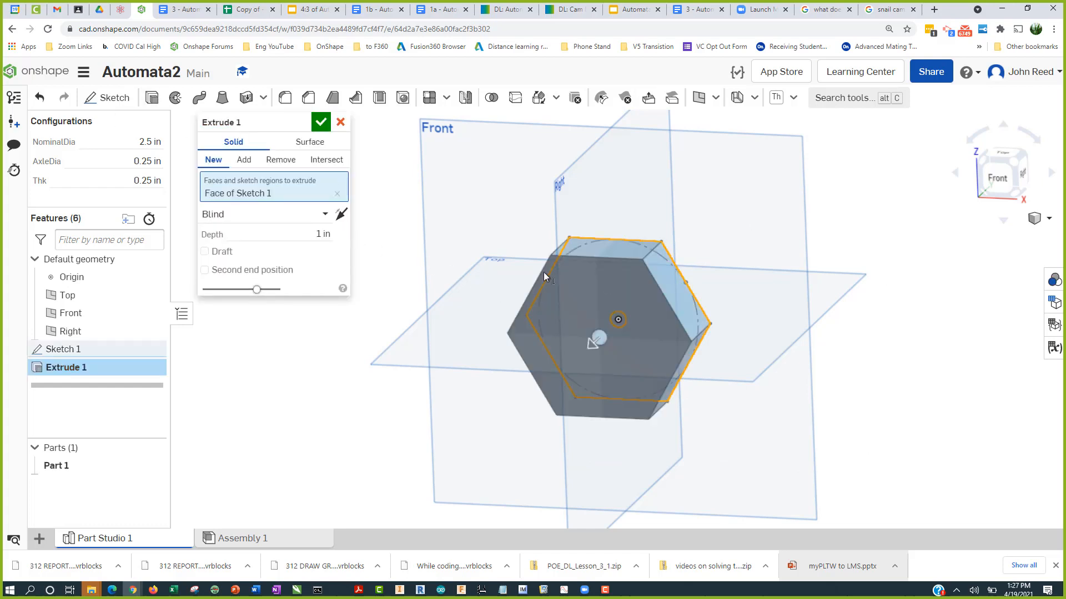
pyautogui.write('t')
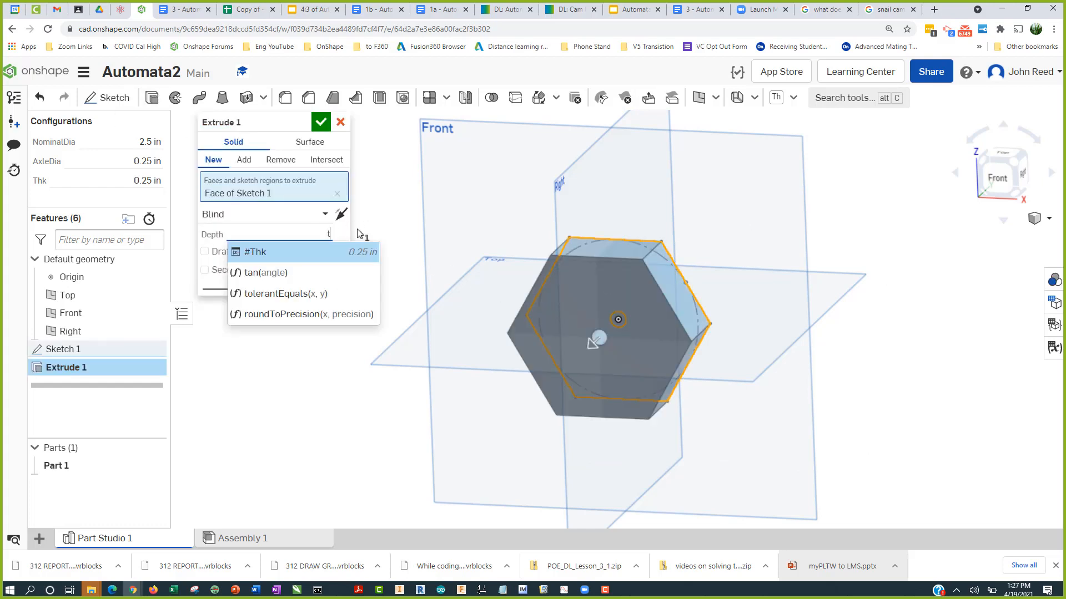
pyautogui.click(326, 253)
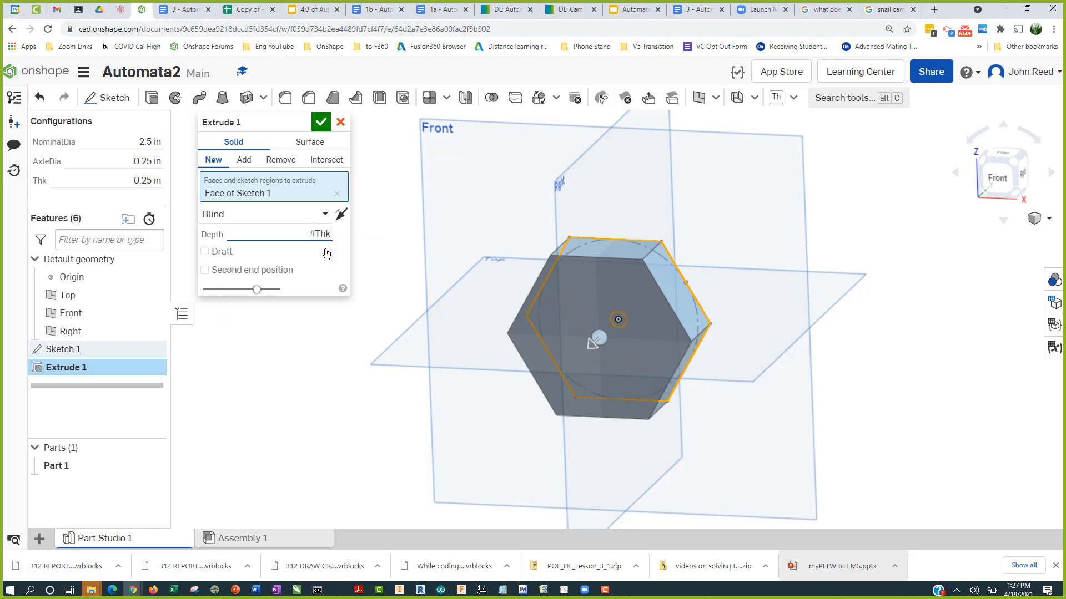
pyautogui.click(321, 124)
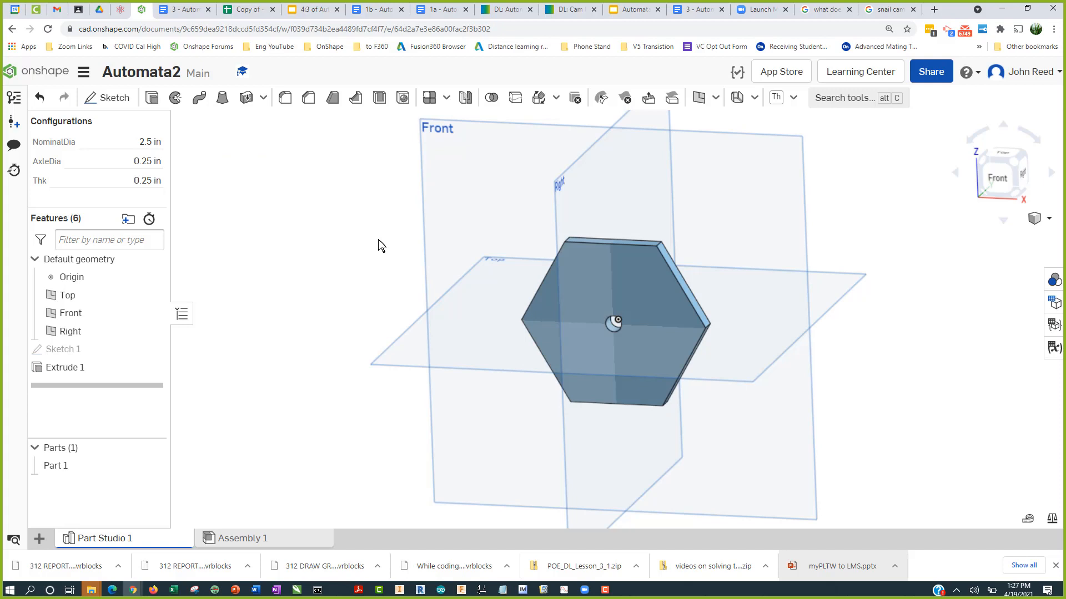
# Step: Hide the planes in an isometric view and rename the part as Hex
pyautogui.press('p')
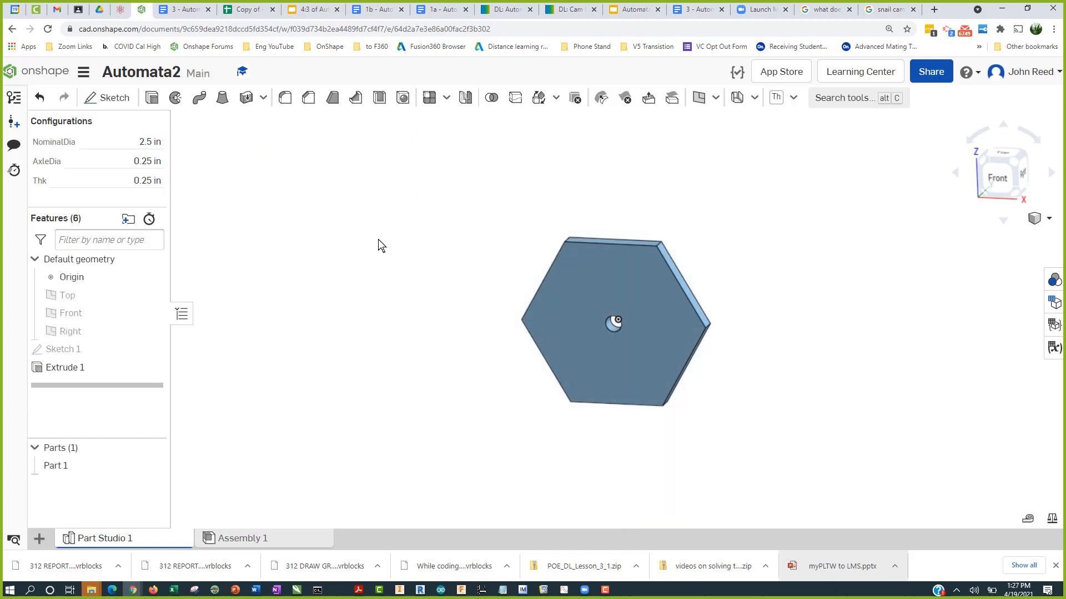
pyautogui.hotkey('shift', '7')
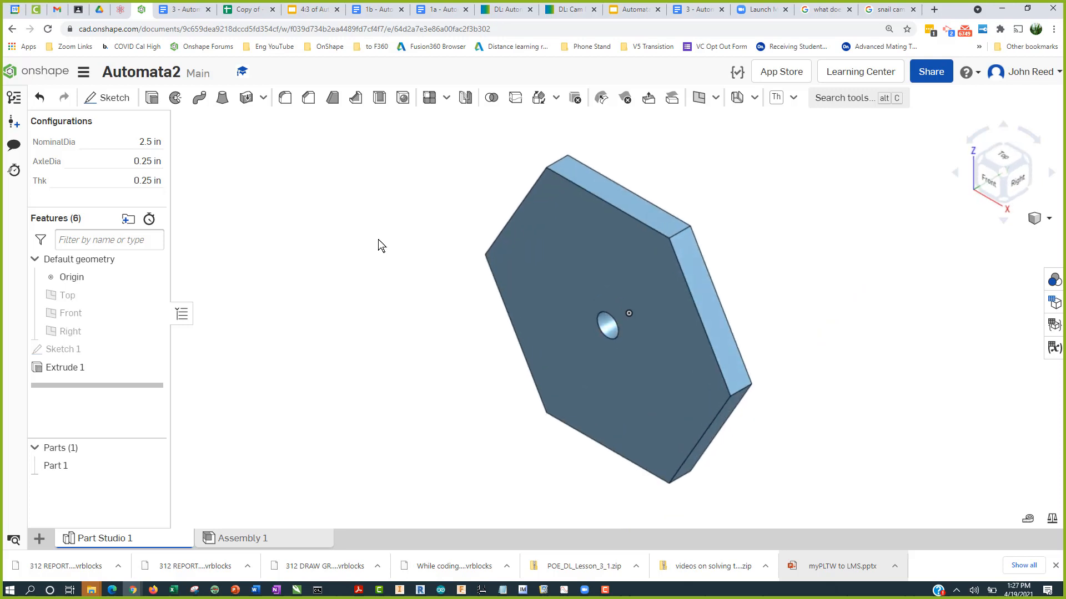
pyautogui.moveTo(873, 326); pyautogui.dragTo(611, 357, button='middle')
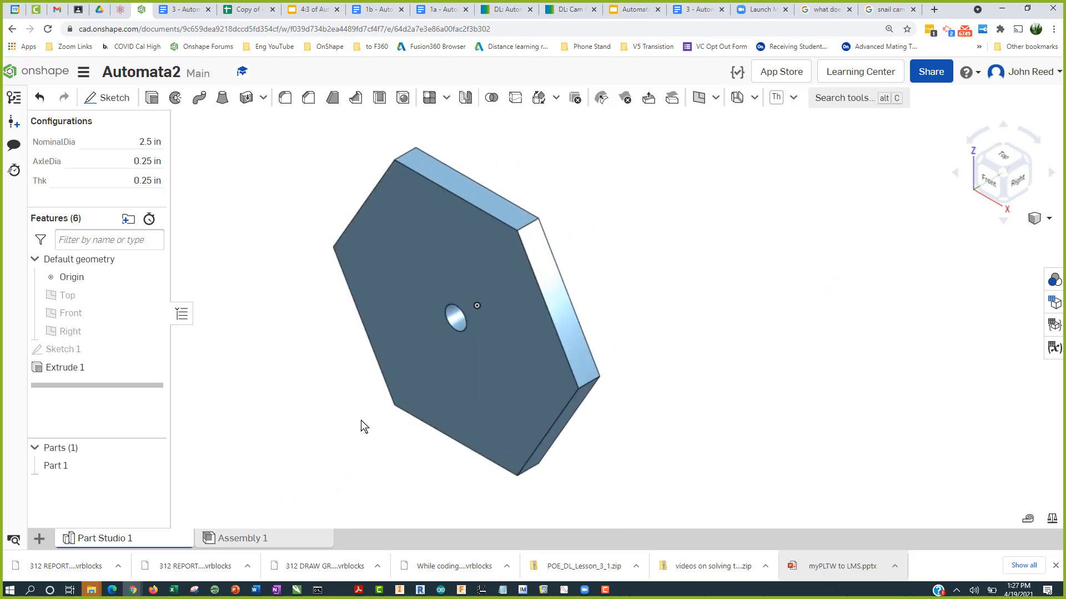
pyautogui.rightClick(68, 467)
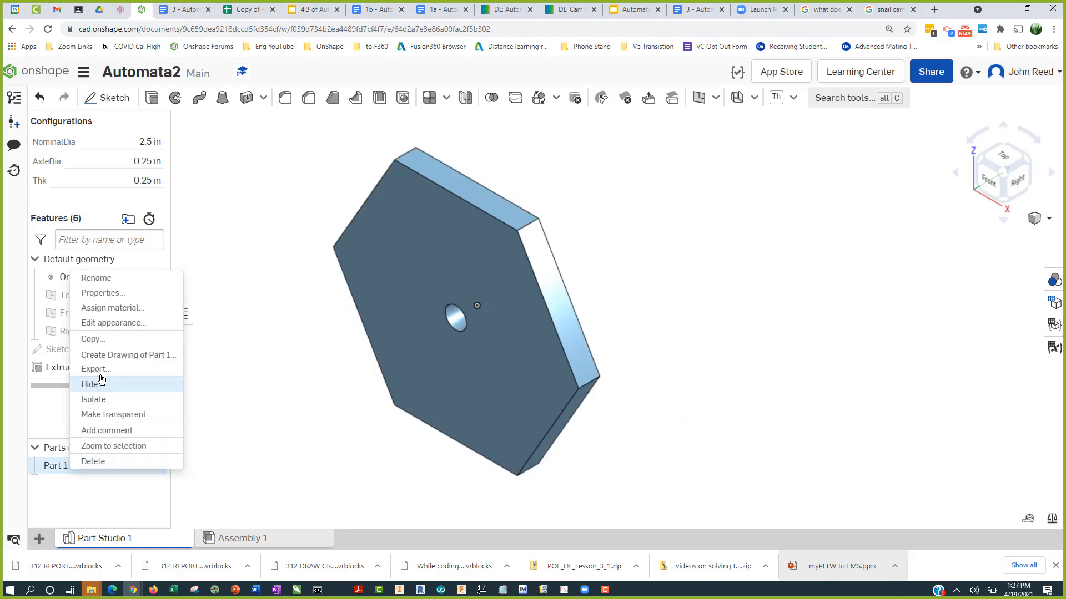
pyautogui.click(120, 279)
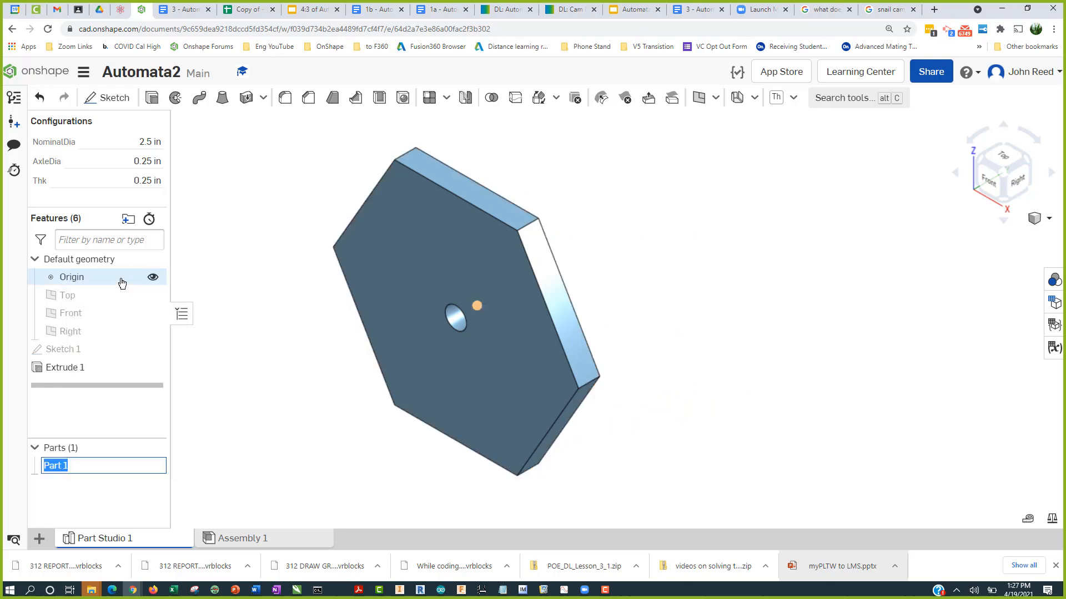
pyautogui.write('Hex')
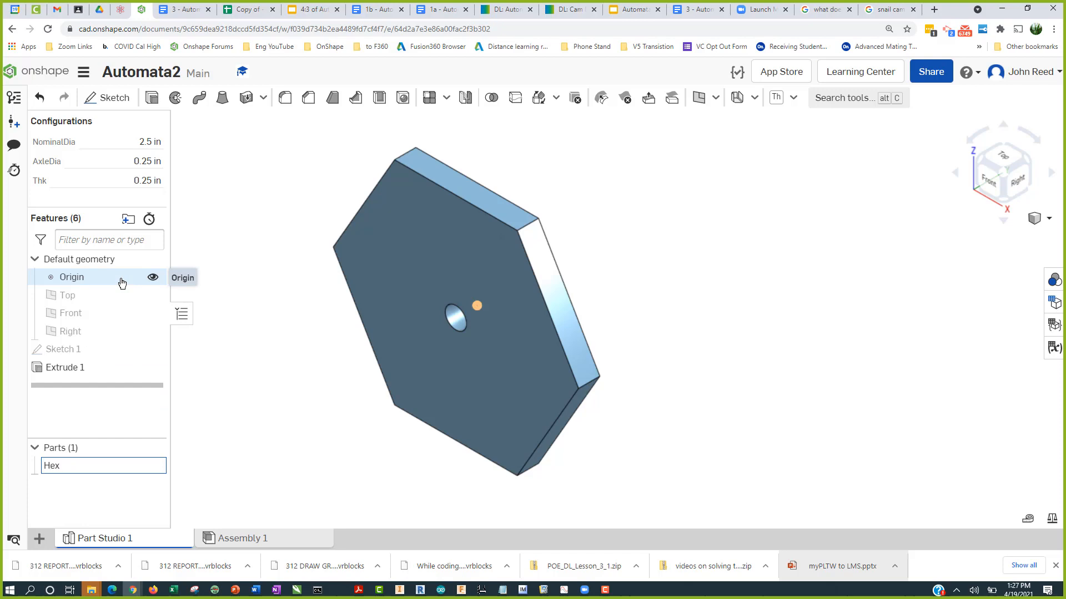
pyautogui.press('Return')
# Step: Rename the Part Studio tab as Hex
pyautogui.rightClick(126, 539)
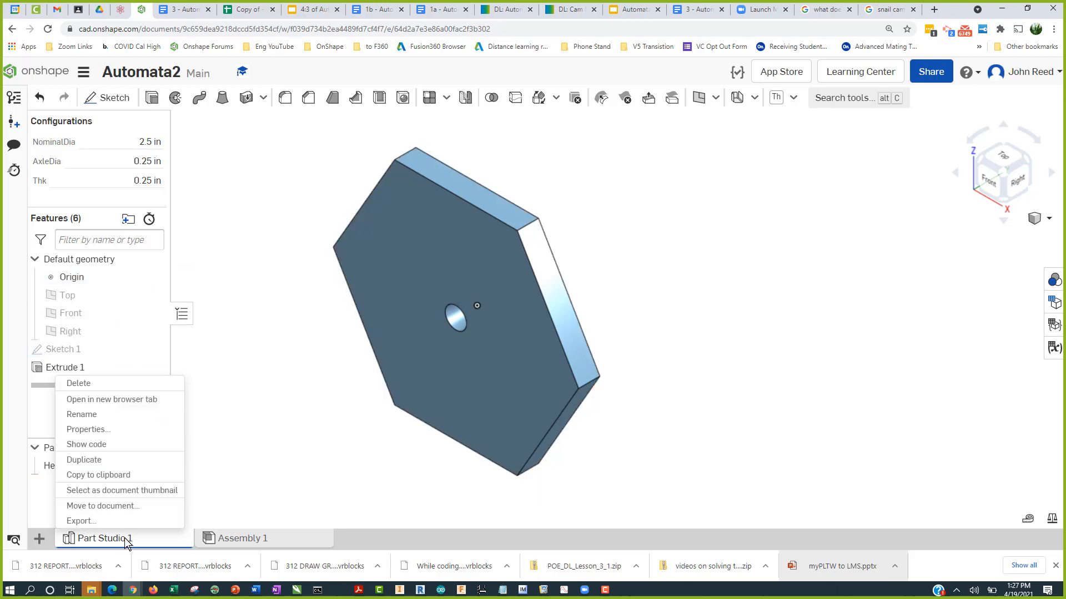
pyautogui.click(113, 417)
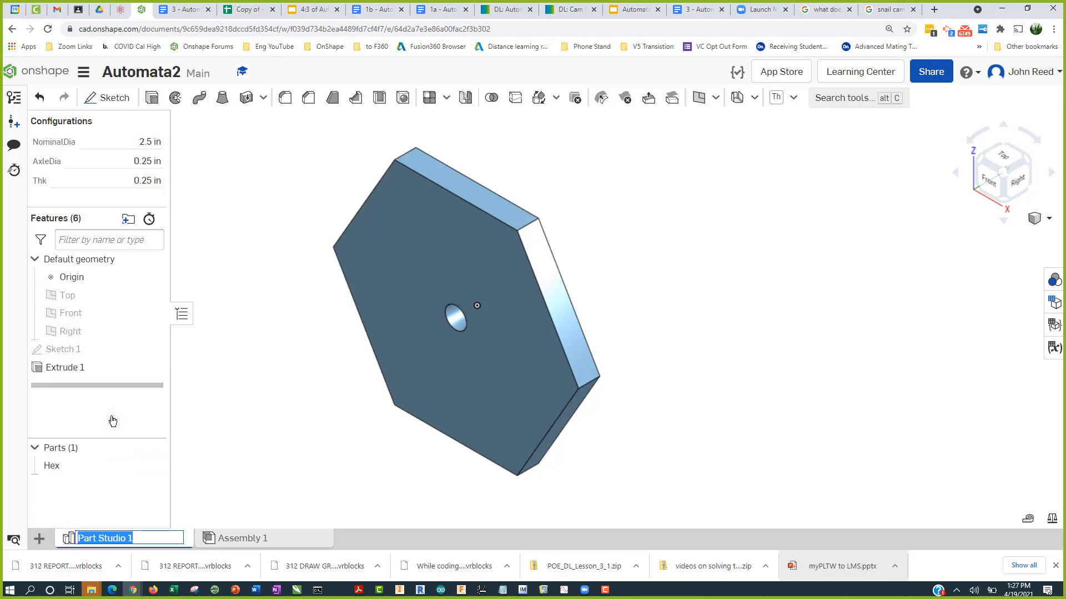
pyautogui.write('Hex')
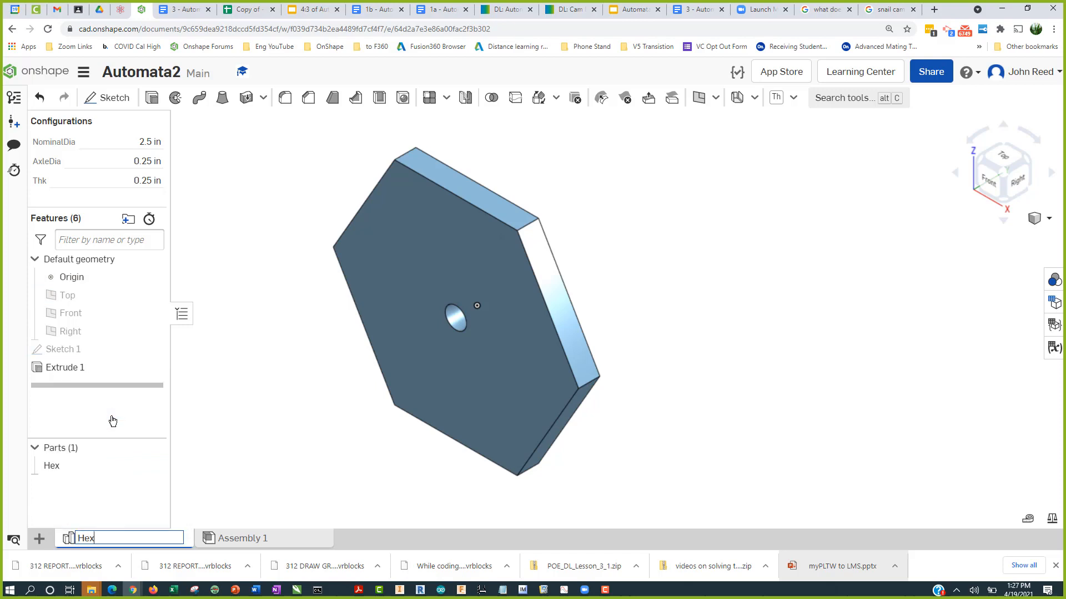
pyautogui.press('Return')
# Step: Assign the ABS material from the Onshape Material Library to the Hex part
pyautogui.rightClick(403, 314)
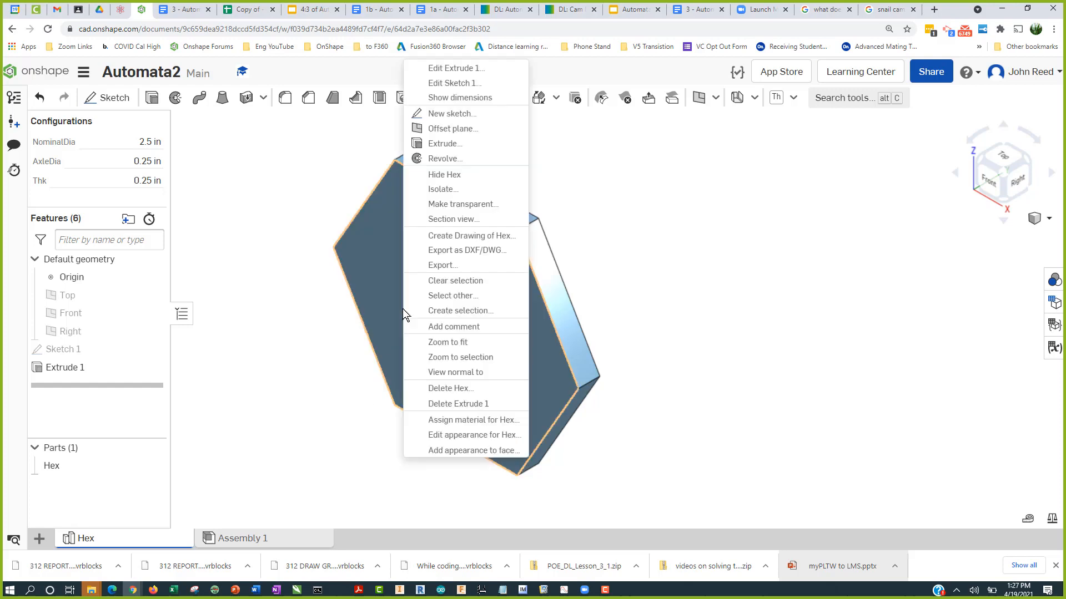
pyautogui.click(438, 421)
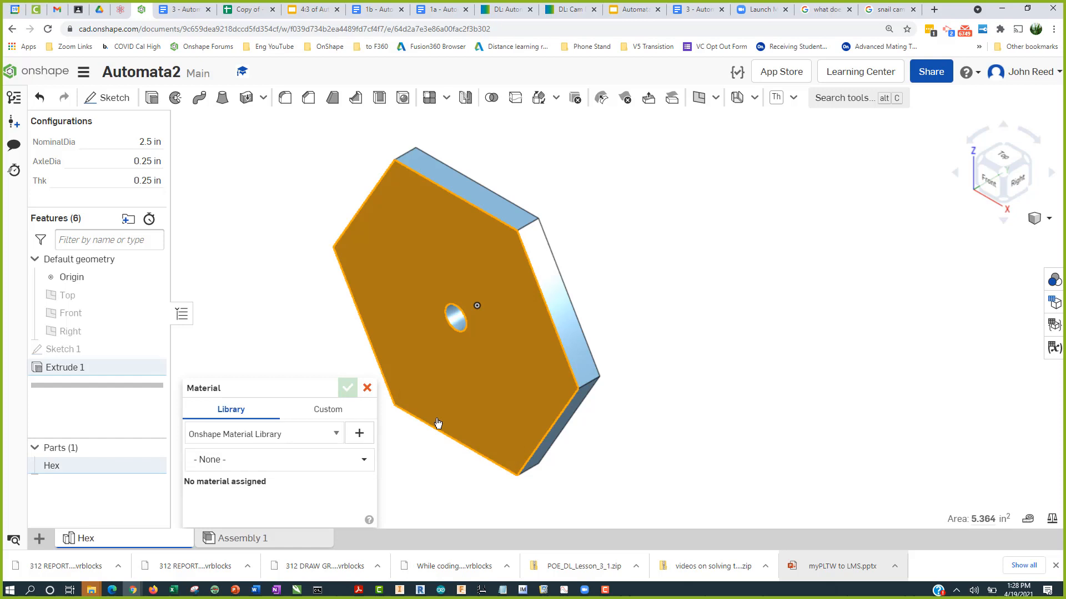
pyautogui.click(281, 462)
pyautogui.write('abs')
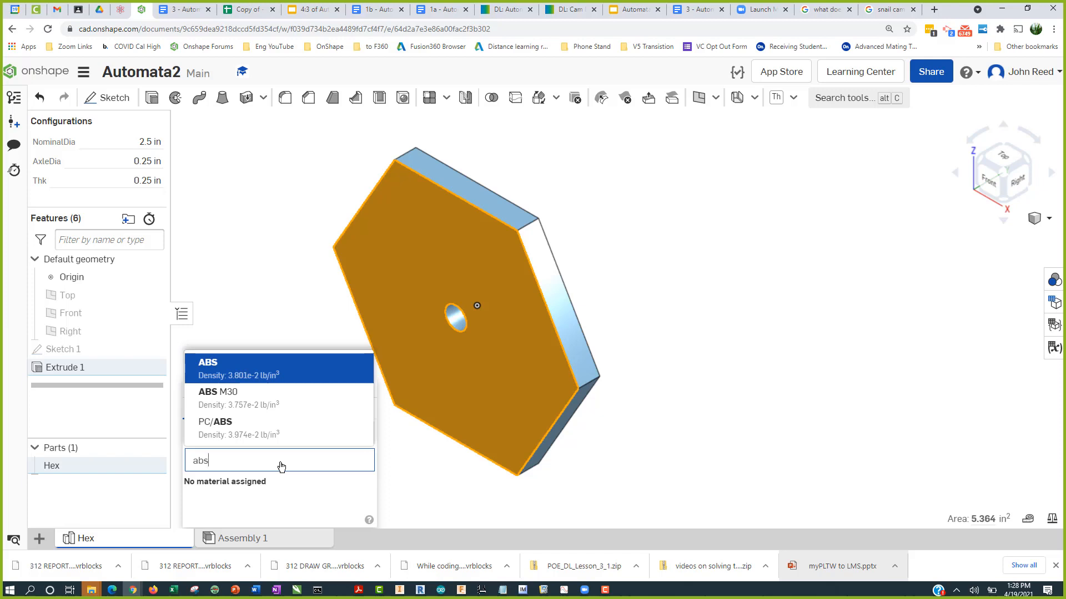
pyautogui.click(273, 371)
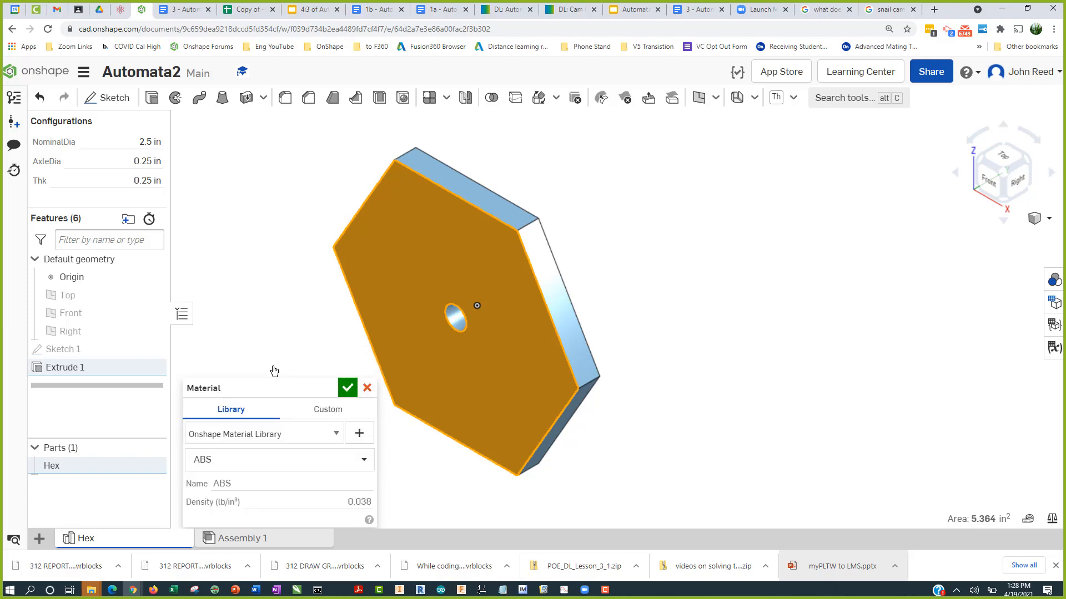
pyautogui.click(348, 388)
# Step: Change the Hex part's appearance to the purple color C38BCD
pyautogui.click(736, 364)
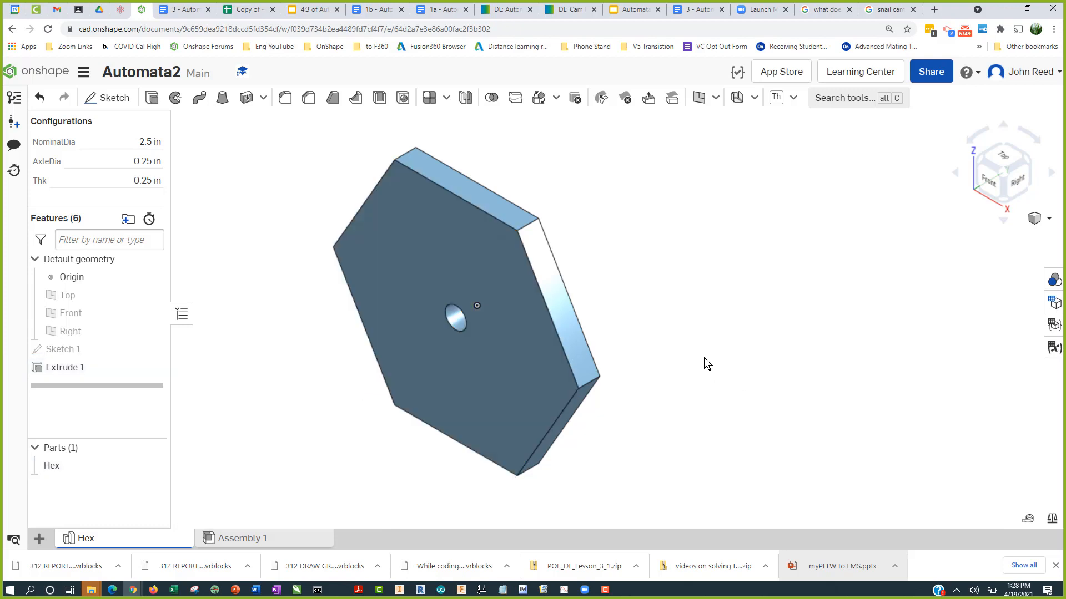
pyautogui.rightClick(508, 309)
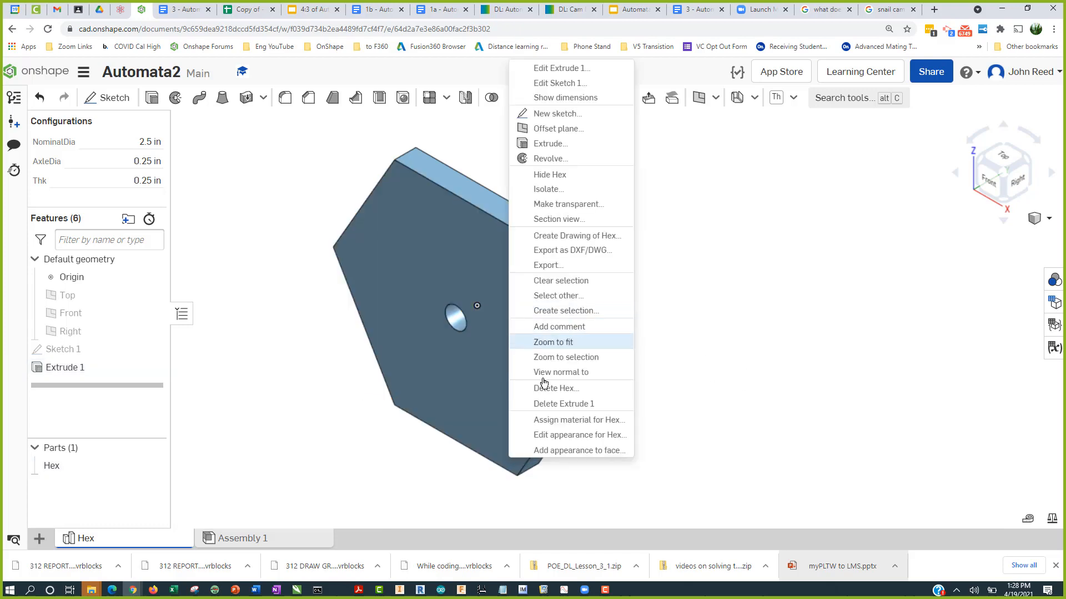
pyautogui.click(547, 434)
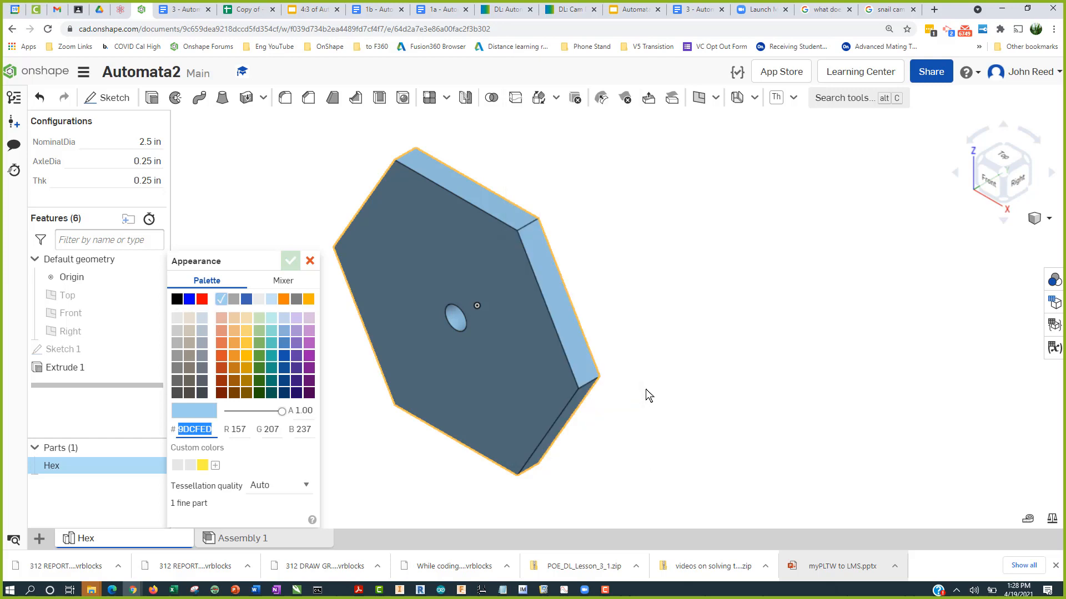
pyautogui.click(310, 330)
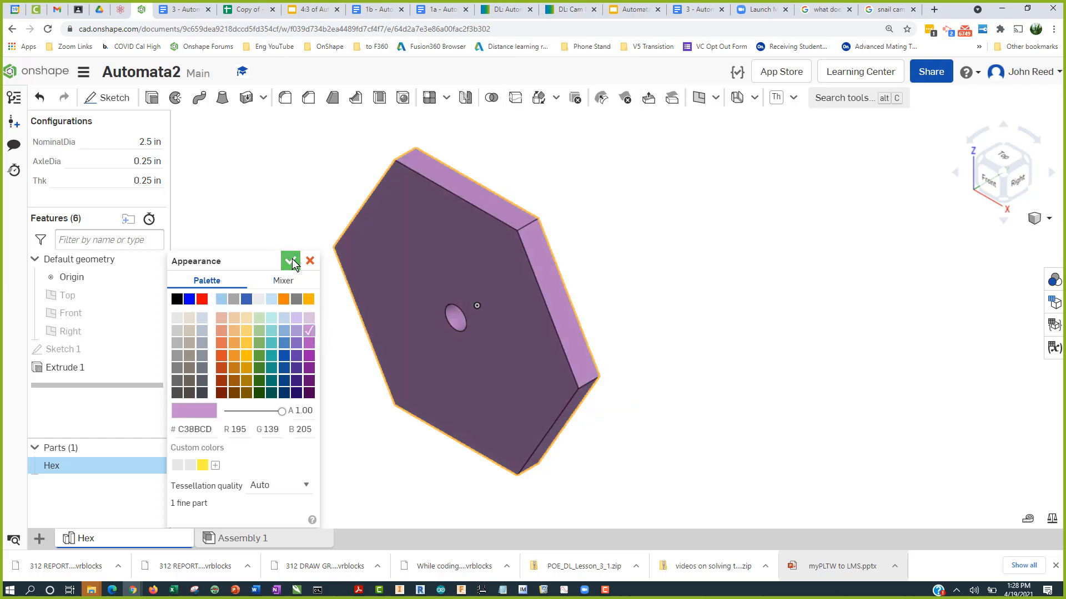
pyautogui.click(296, 266)
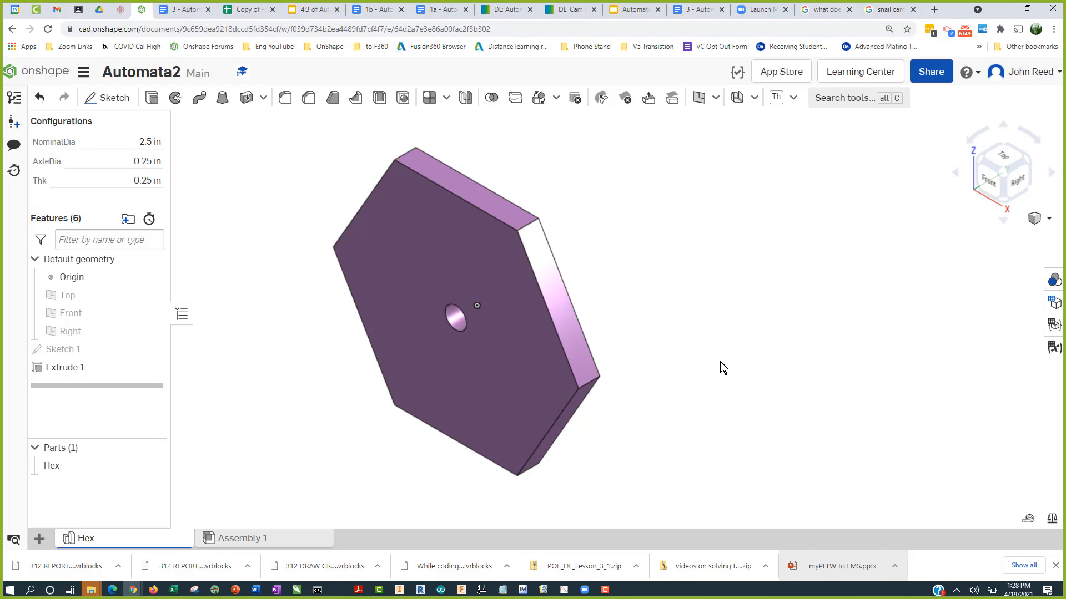
pyautogui.moveTo(720, 361); pyautogui.dragTo(686, 356, button='middle')
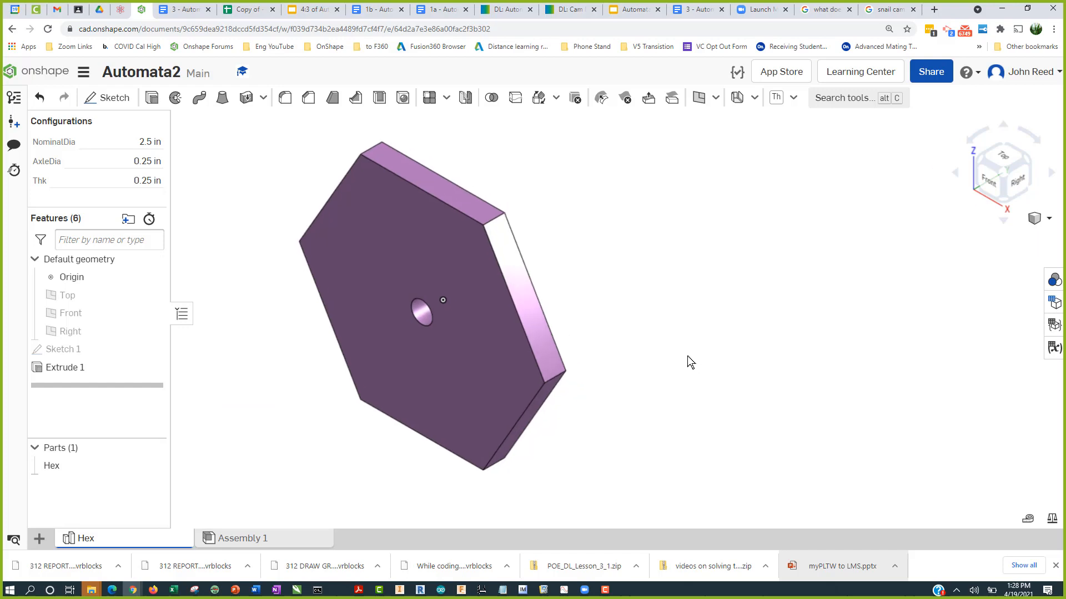
# Step: Display the mass properties of the Hex part
pyautogui.click(1052, 520)
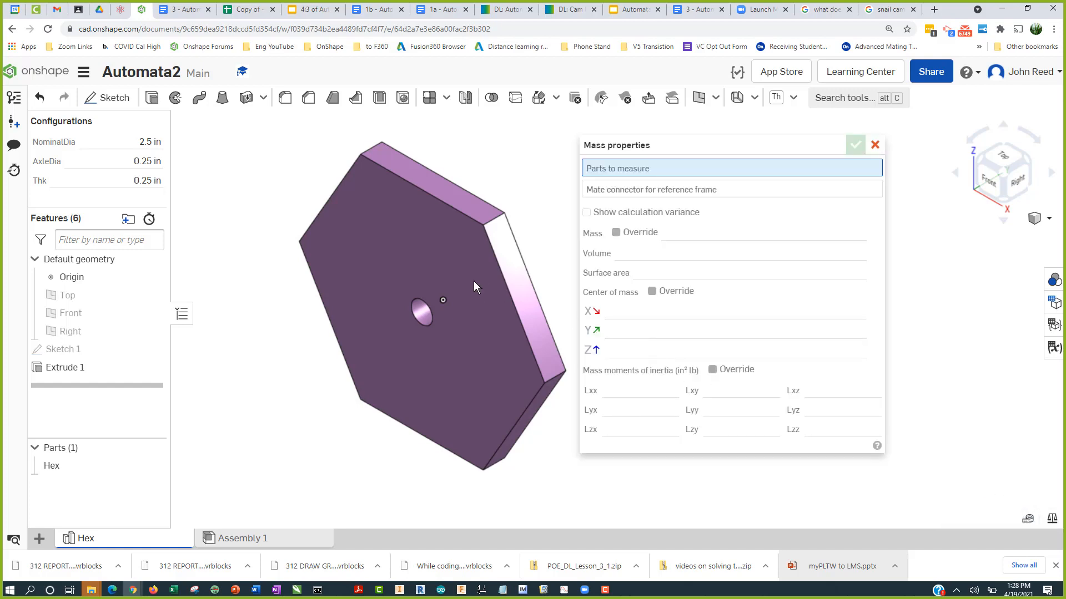
pyautogui.click(458, 276)
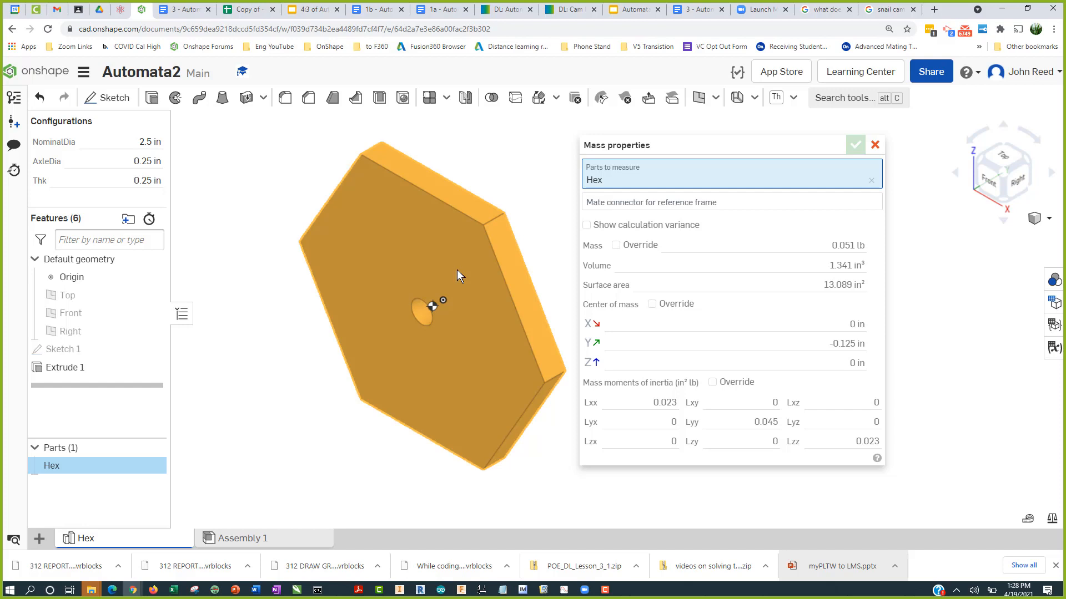
# Step: Switch to the 3 - Automata - Box Google Doc and compare its reference mass properties image, then return to Onshape
pyautogui.moveTo(851, 283)
pyautogui.click(183, 9)
pyautogui.scroll(-5, 499, 335)
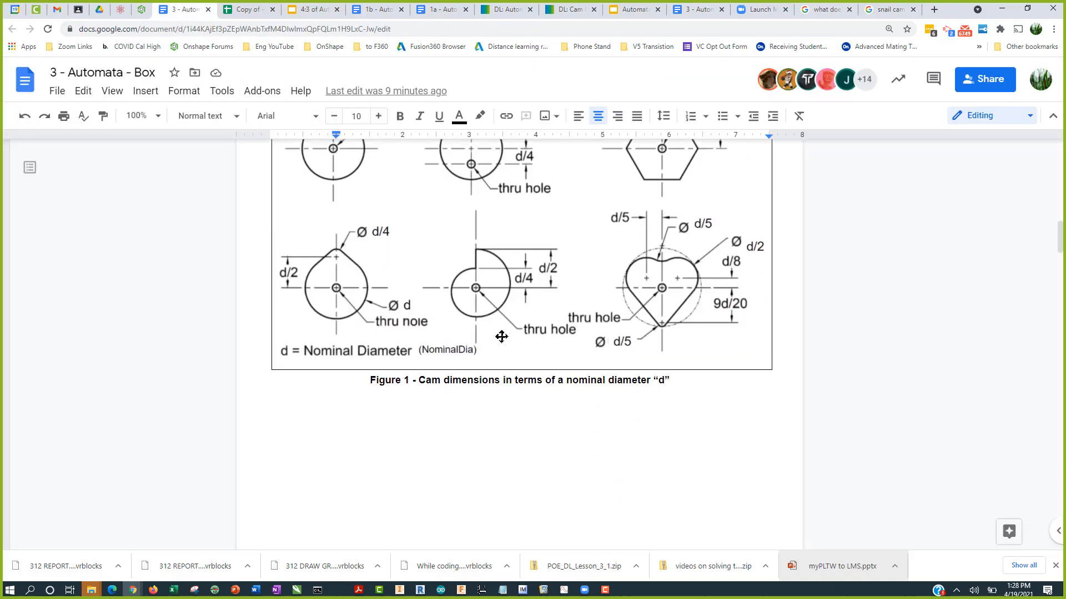
pyautogui.scroll(-15, 502, 337)
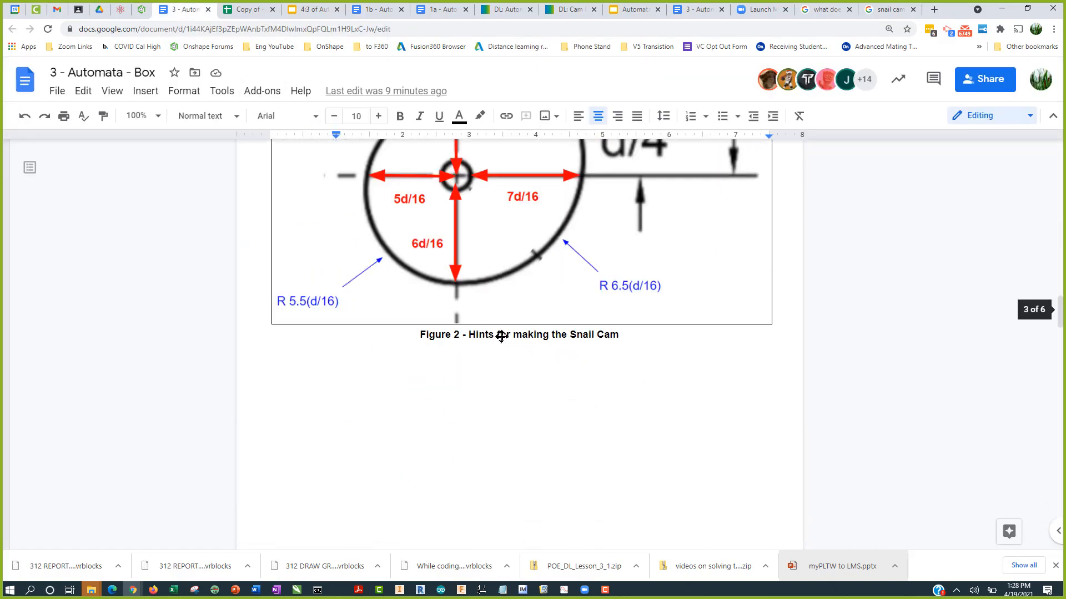
pyautogui.scroll(-6, 503, 337)
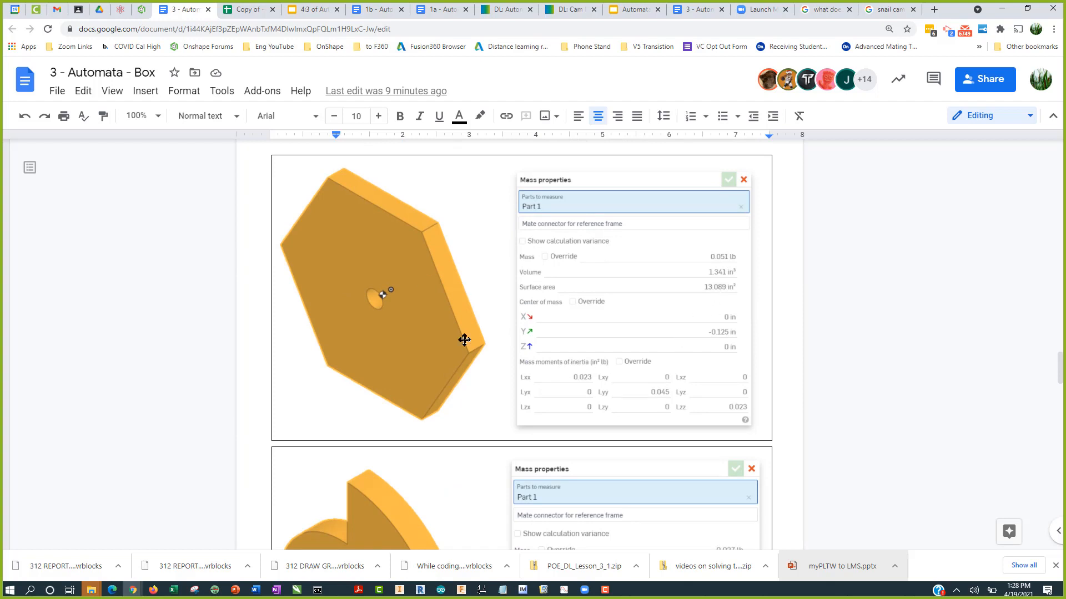
pyautogui.scroll(4, 489, 378)
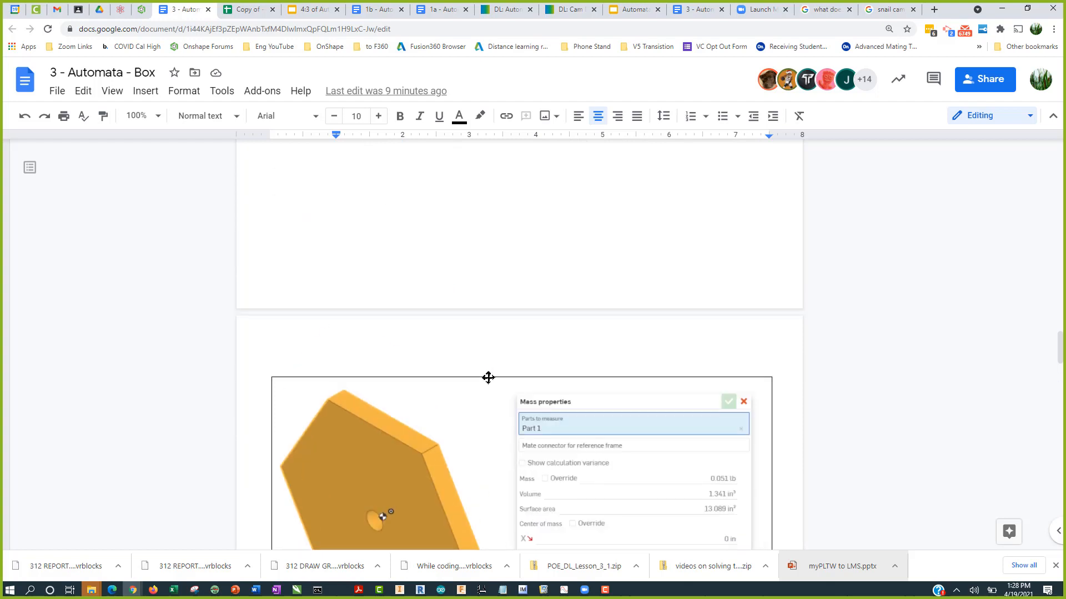
pyautogui.click(142, 10)
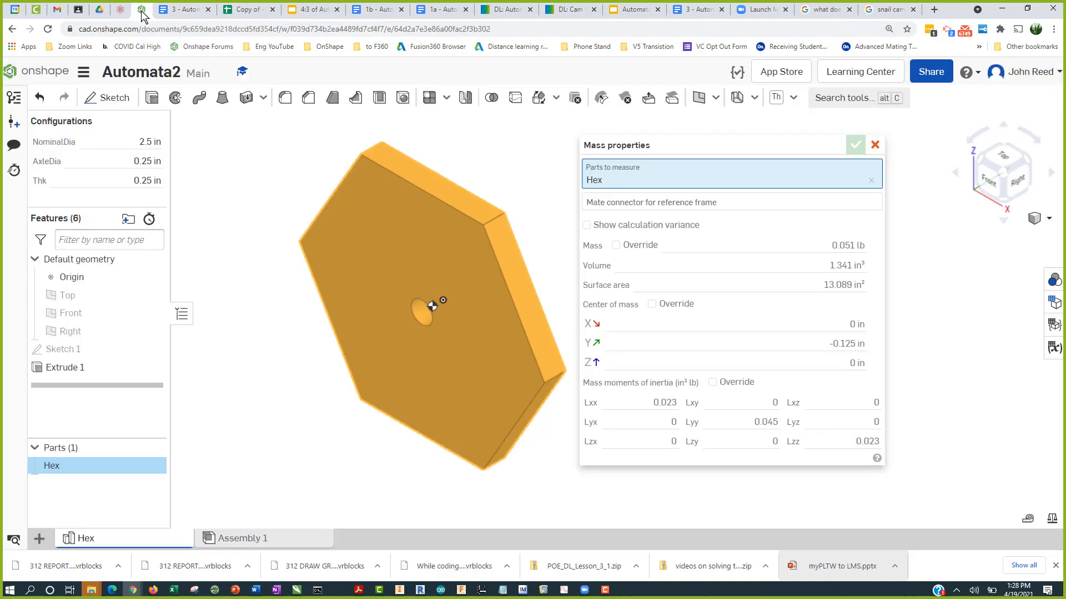